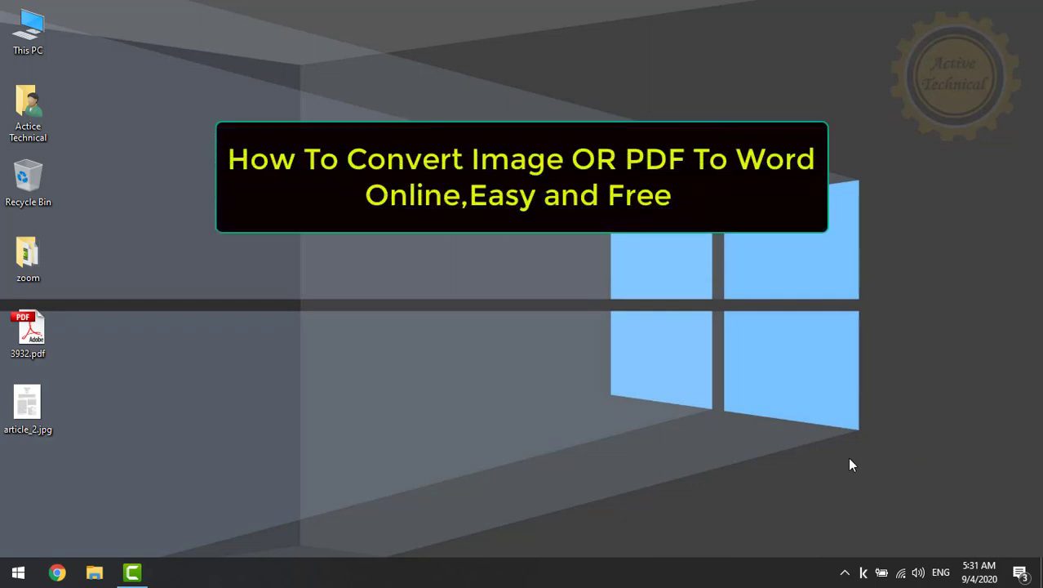
# - Move 3932.pdf and article_2.jpg side by side to the middle of the desktop
pyautogui.moveTo(29, 331); pyautogui.dragTo(369, 332)
pyautogui.moveTo(40, 399); pyautogui.dragTo(448, 332)
# - Check the file type of 3932.pdf in its file properties and close them
pyautogui.click(371, 333)
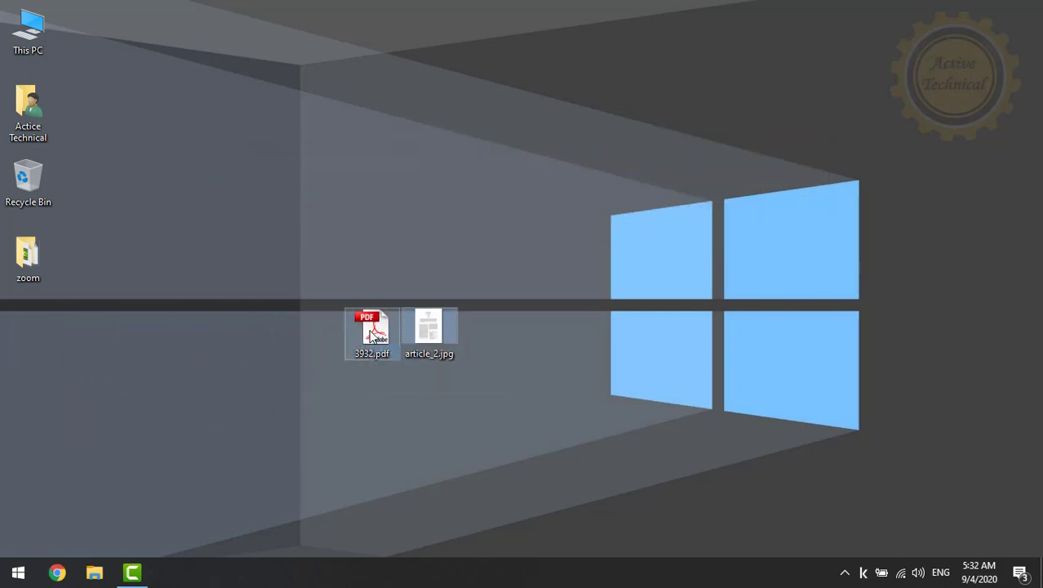
pyautogui.rightClick(371, 333)
pyautogui.click(417, 544)
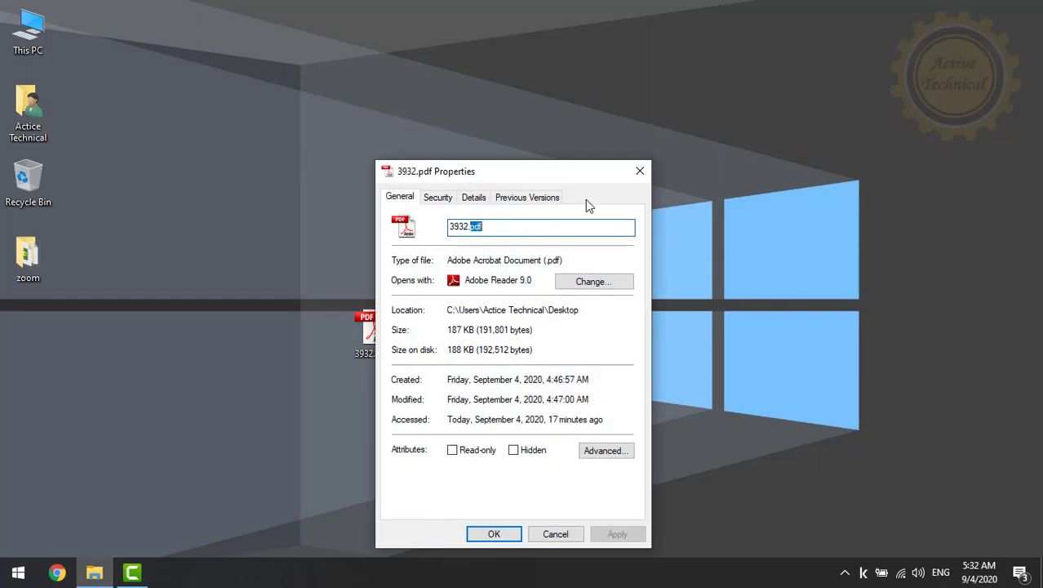
pyautogui.click(640, 171)
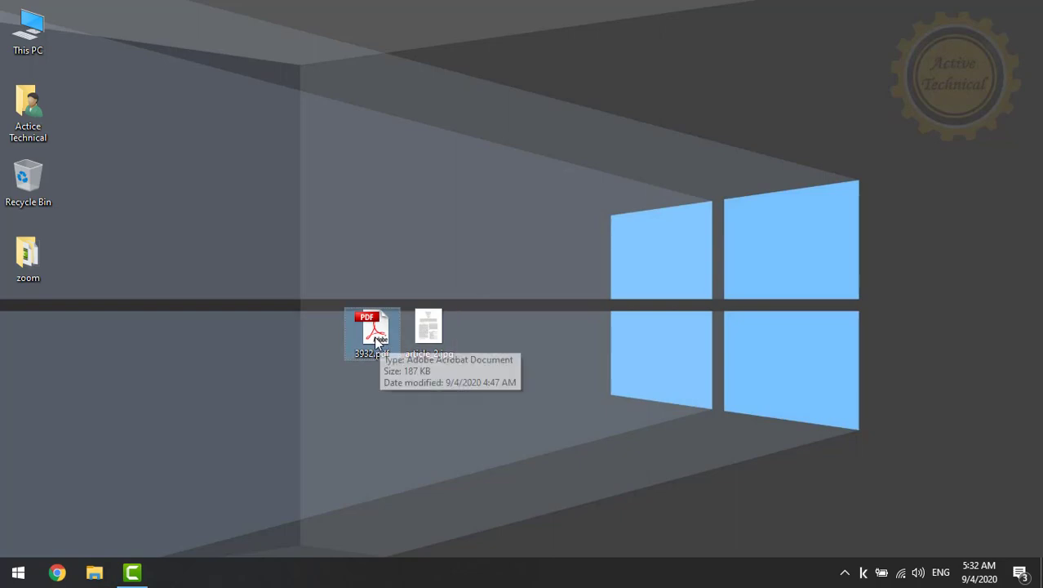
# - Open 3932.pdf, try selecting its story text, look through the pages and close the document
pyautogui.doubleClick(377, 331)
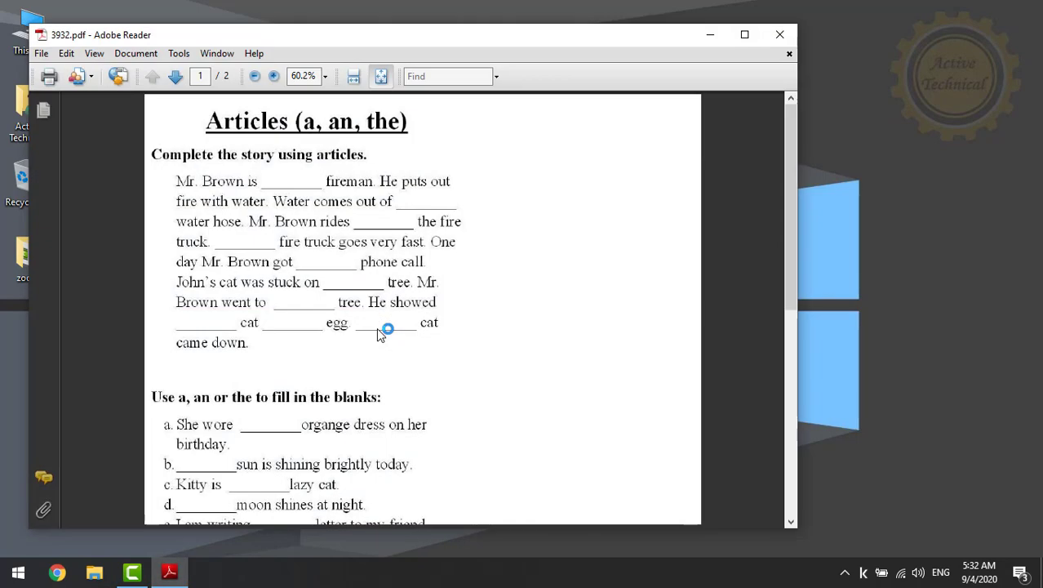
pyautogui.click(374, 210)
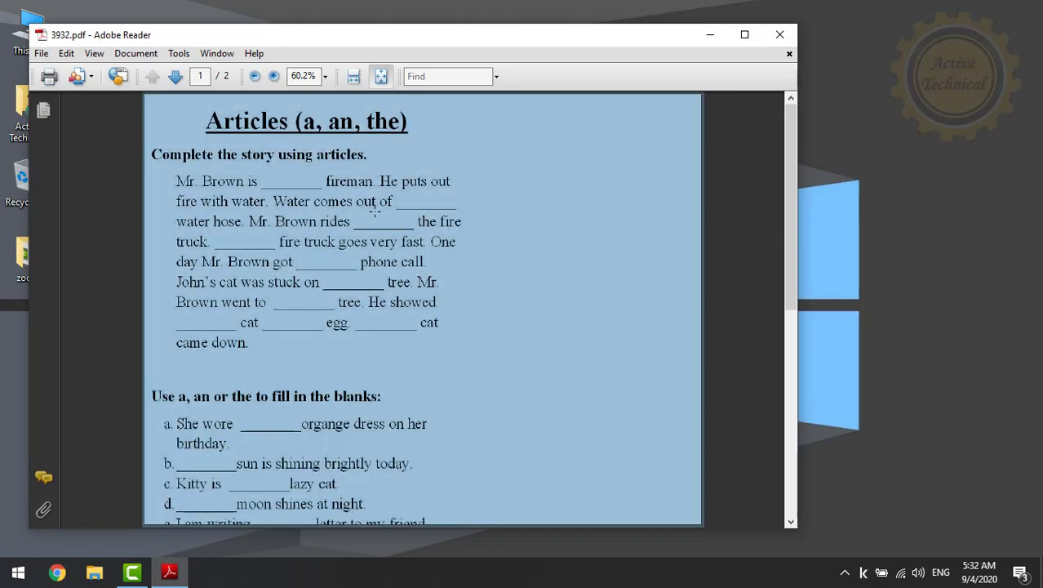
pyautogui.click(400, 265)
pyautogui.moveTo(248, 200); pyautogui.dragTo(408, 280)
pyautogui.click(407, 333)
pyautogui.scroll(-5, 405, 331)
pyautogui.scroll(10, 410, 326)
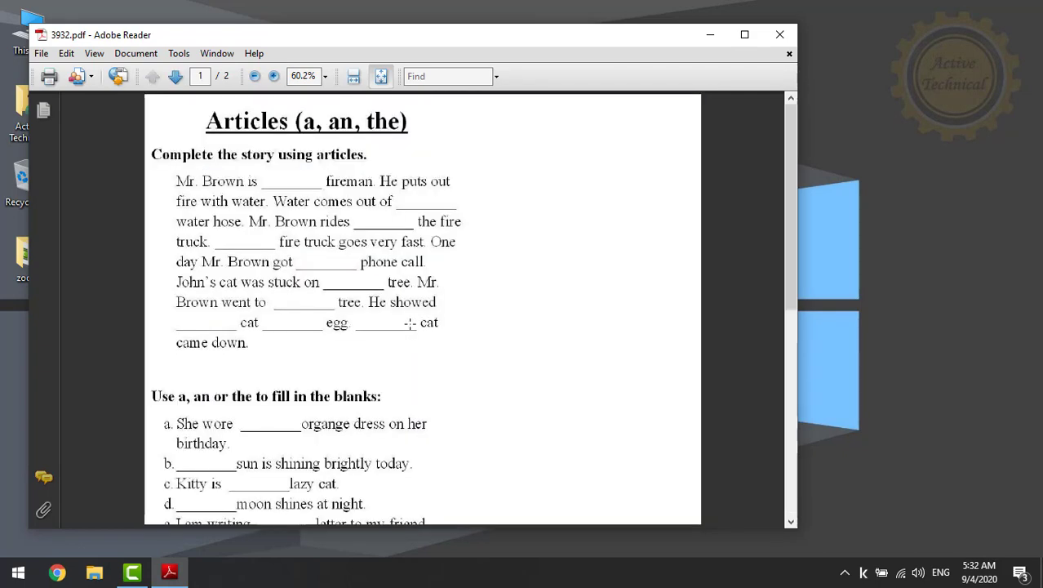
pyautogui.click(780, 34)
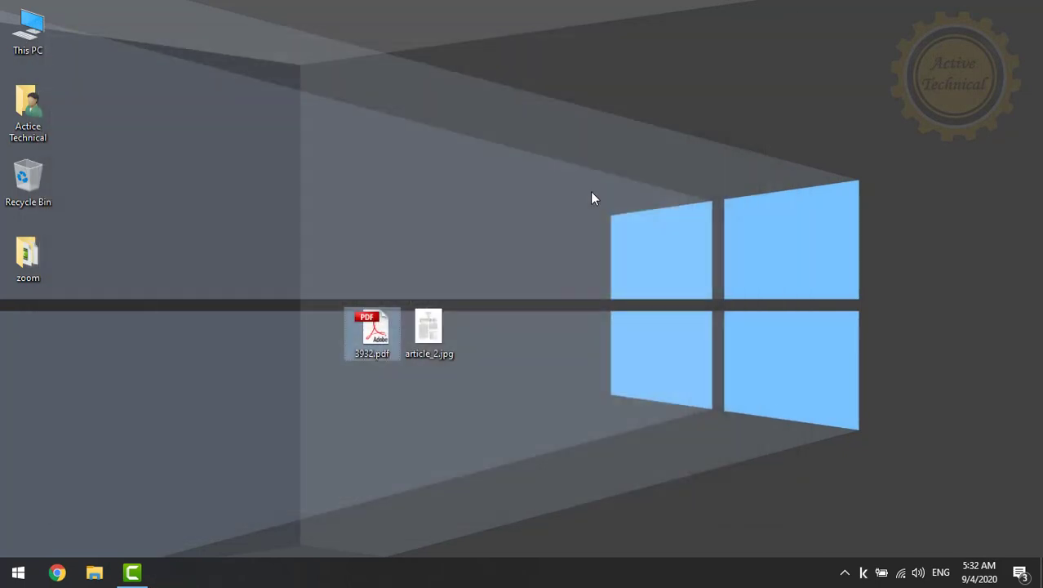
# - Check the file extension of article_2.jpg in its file properties and close them
pyautogui.click(434, 318)
pyautogui.rightClick(435, 319)
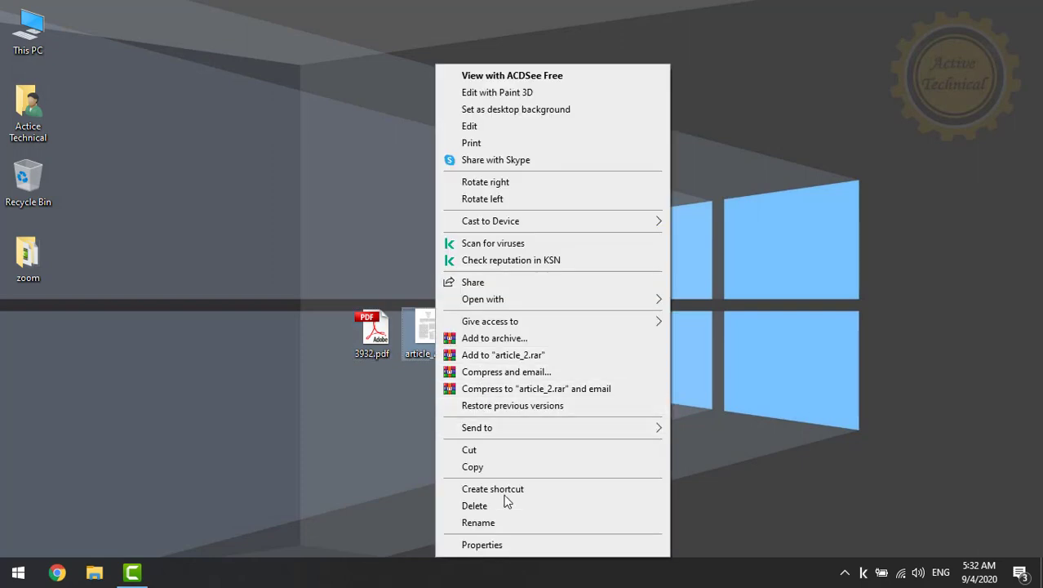
pyautogui.click(511, 542)
pyautogui.moveTo(545, 226); pyautogui.dragTo(555, 230)
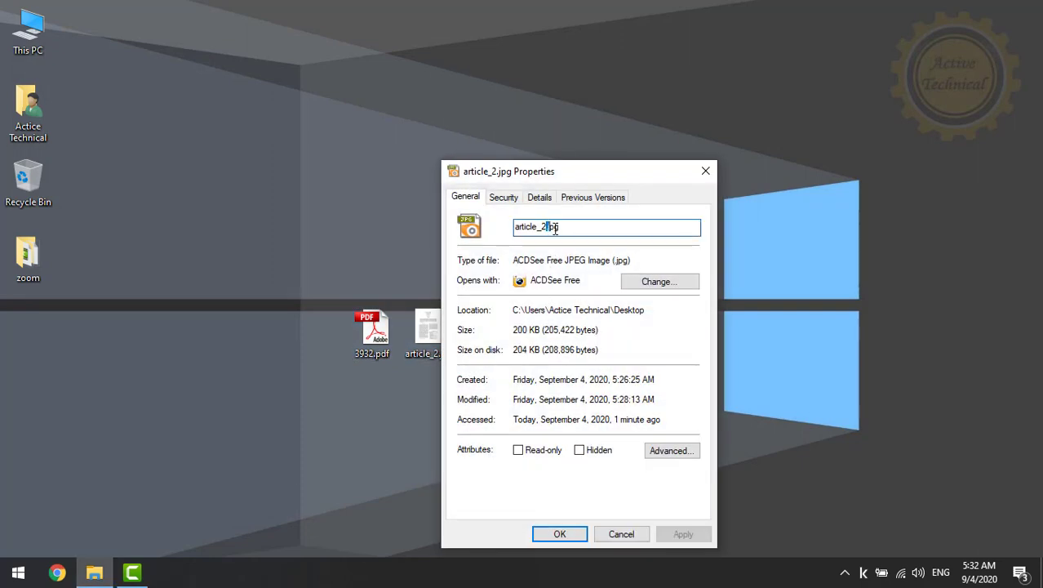
pyautogui.click(706, 170)
# - View article_2.jpg, try selecting the abstract text, enlarge that area and close the image
pyautogui.doubleClick(427, 333)
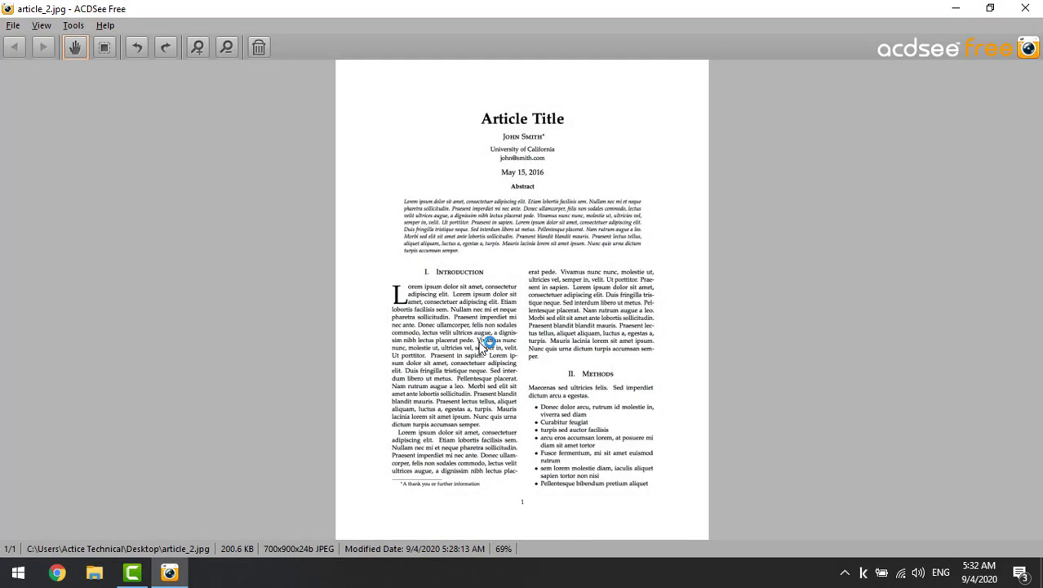
pyautogui.moveTo(423, 204); pyautogui.dragTo(628, 235)
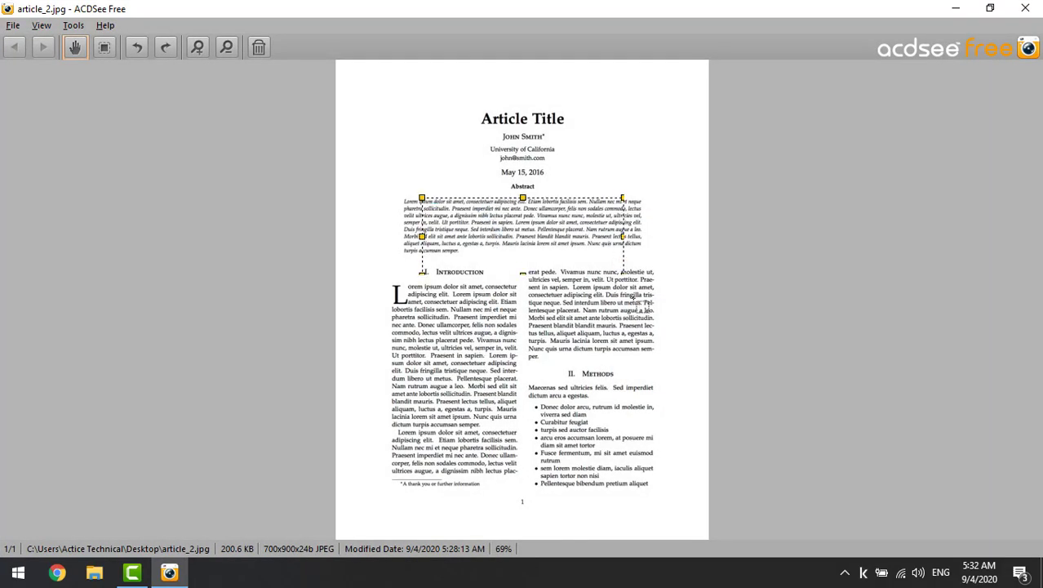
pyautogui.moveTo(344, 158); pyautogui.dragTo(496, 255)
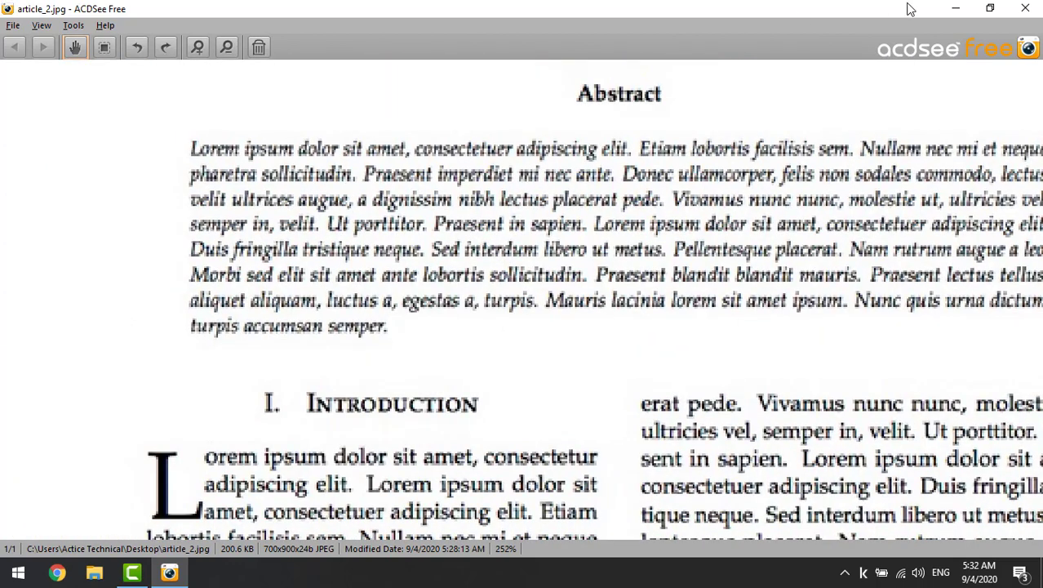
pyautogui.click(1025, 8)
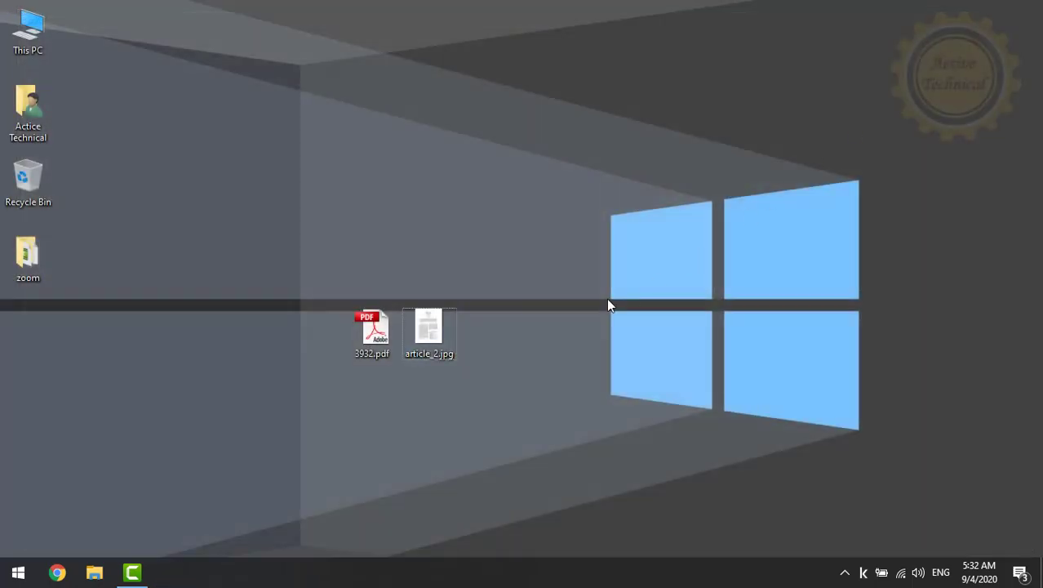
# - Open the website onlineocr.net in Chrome
pyautogui.click(67, 576)
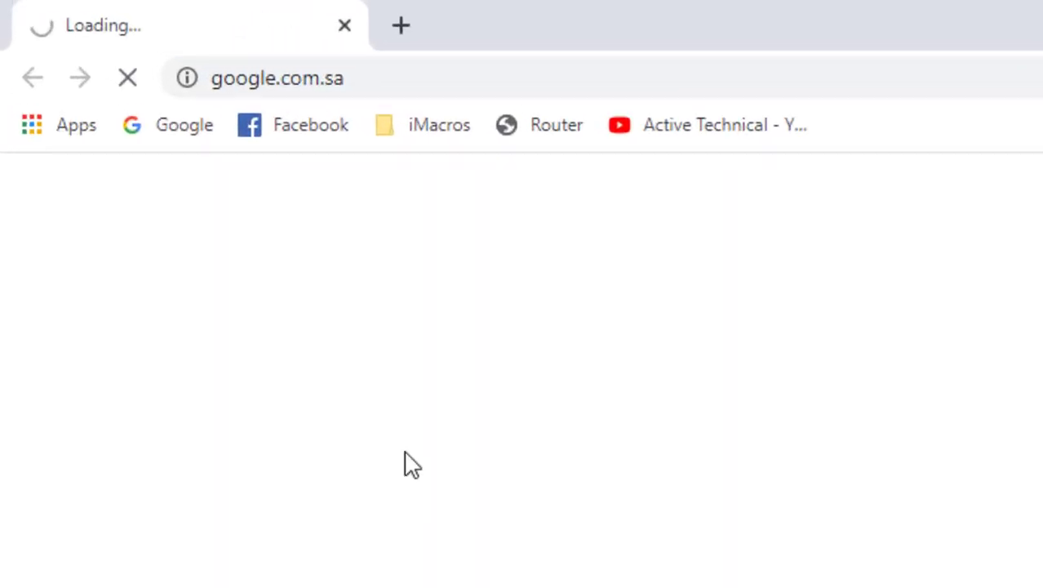
pyautogui.click(431, 88)
pyautogui.write('online')
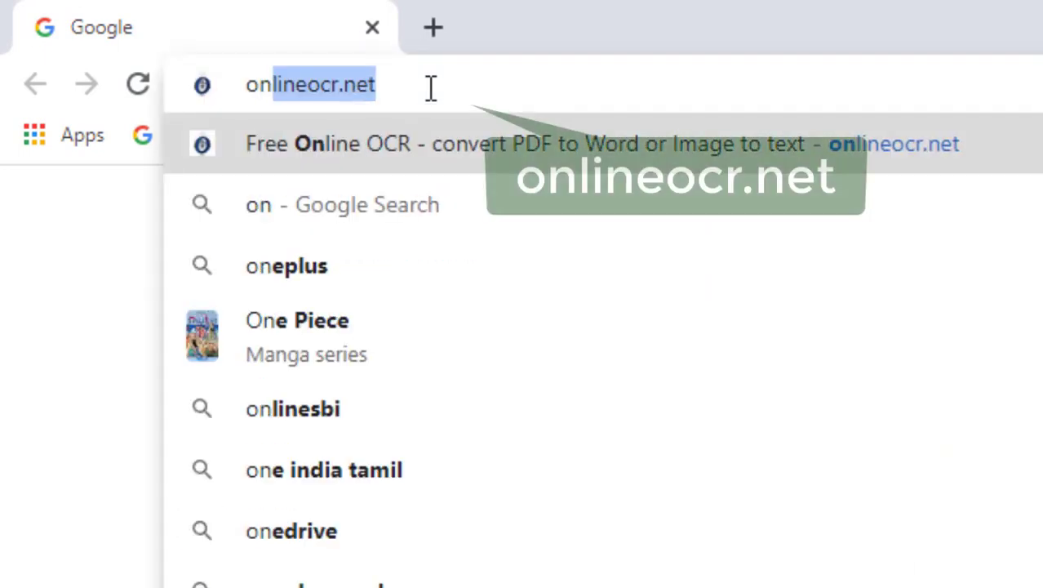
pyautogui.write('o')
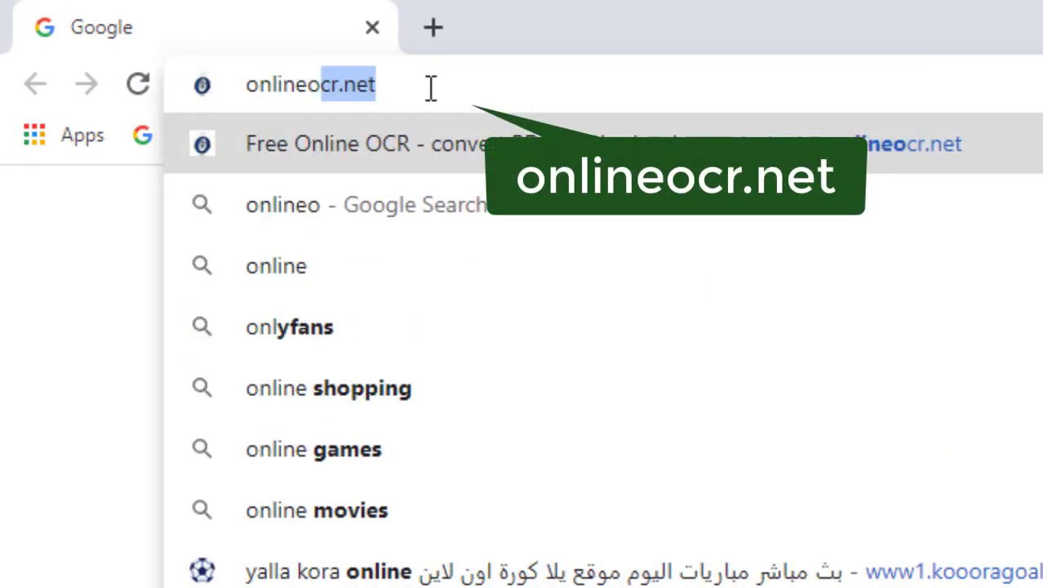
pyautogui.write('cr.net')
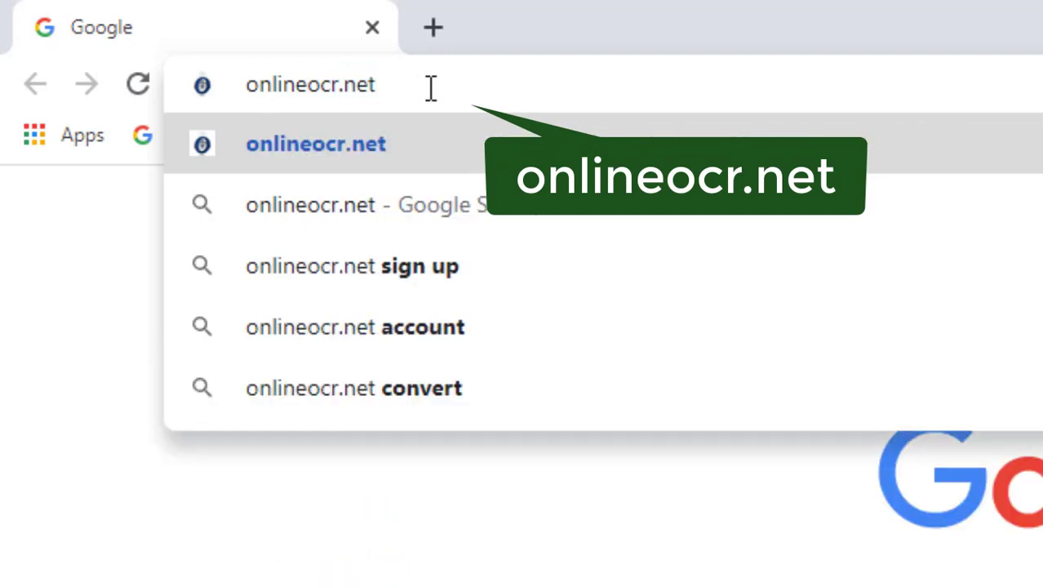
pyautogui.press('Return')
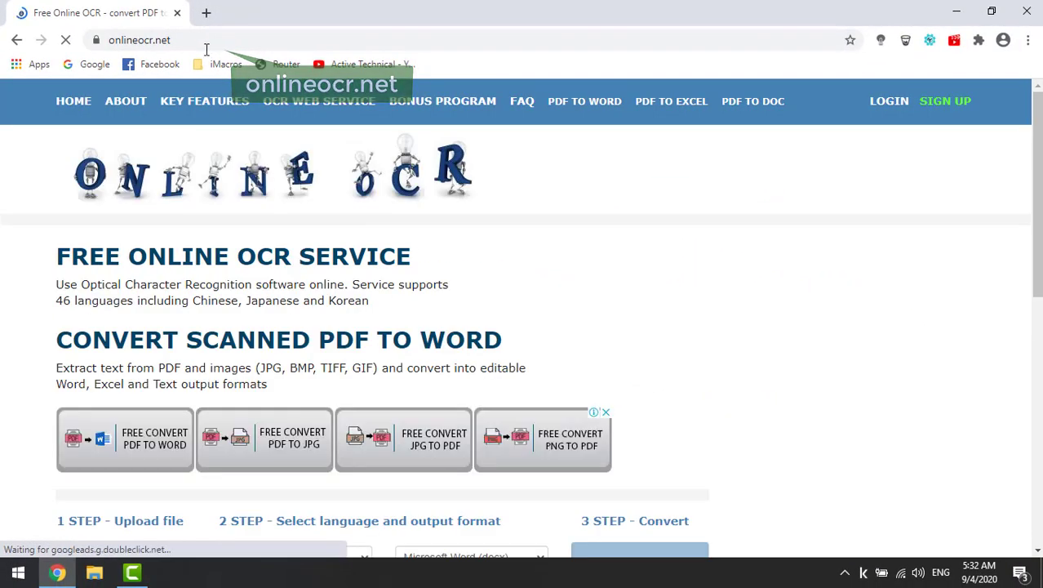
# - Upload article_2.jpg from the Desktop as the file to convert
pyautogui.scroll(-3, 205, 213)
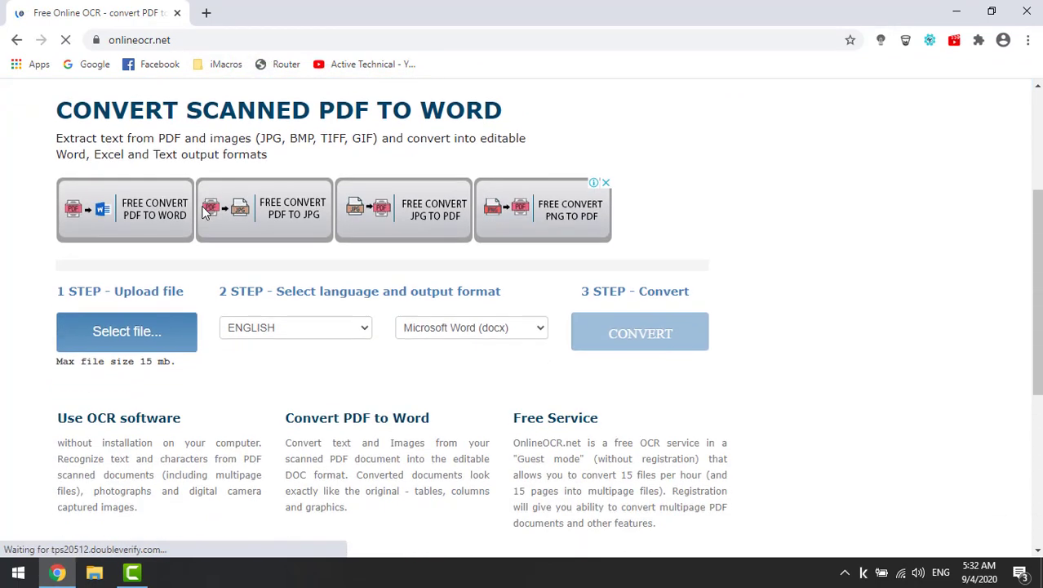
pyautogui.click(144, 334)
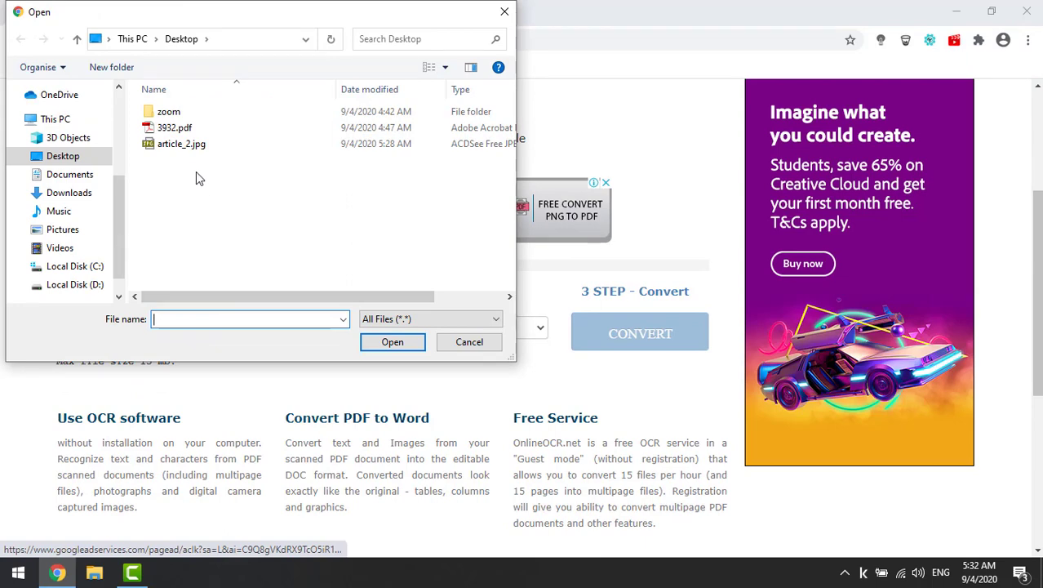
pyautogui.click(67, 158)
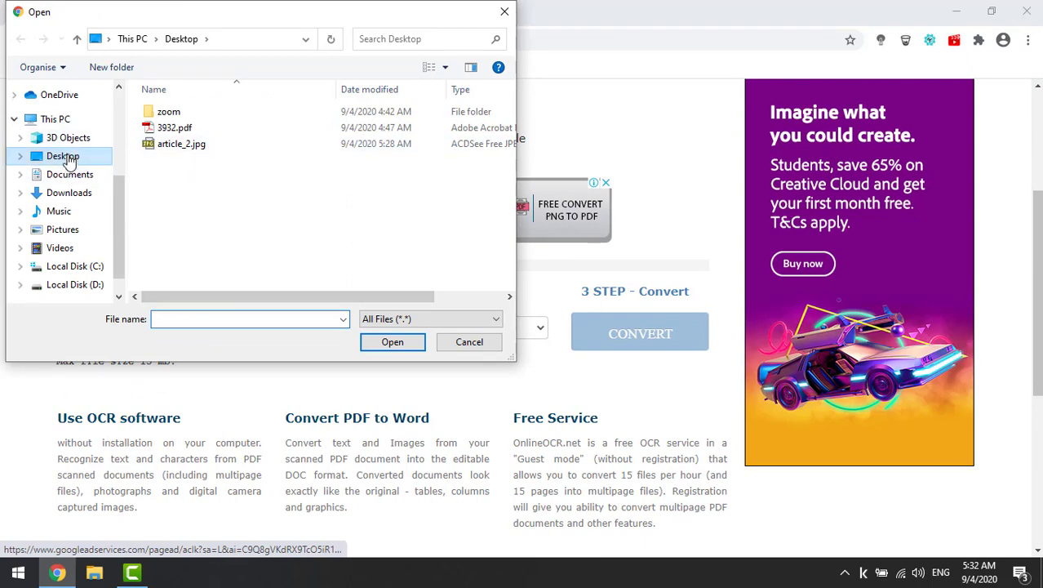
pyautogui.click(192, 149)
pyautogui.doubleClick(214, 153)
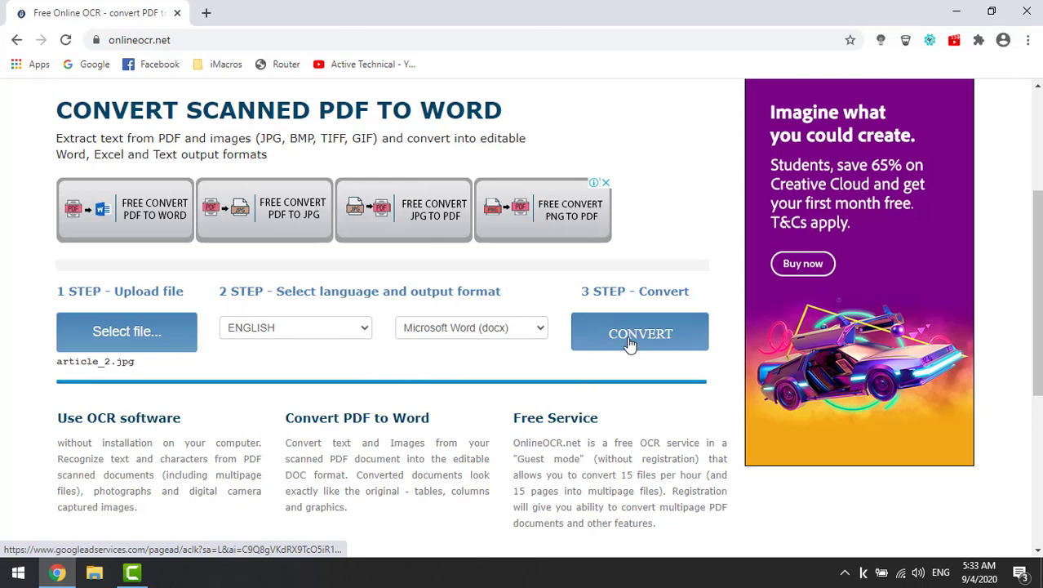
# - Convert the uploaded image to Microsoft Word (docx) and look through the extracted text to its end
pyautogui.click(640, 327)
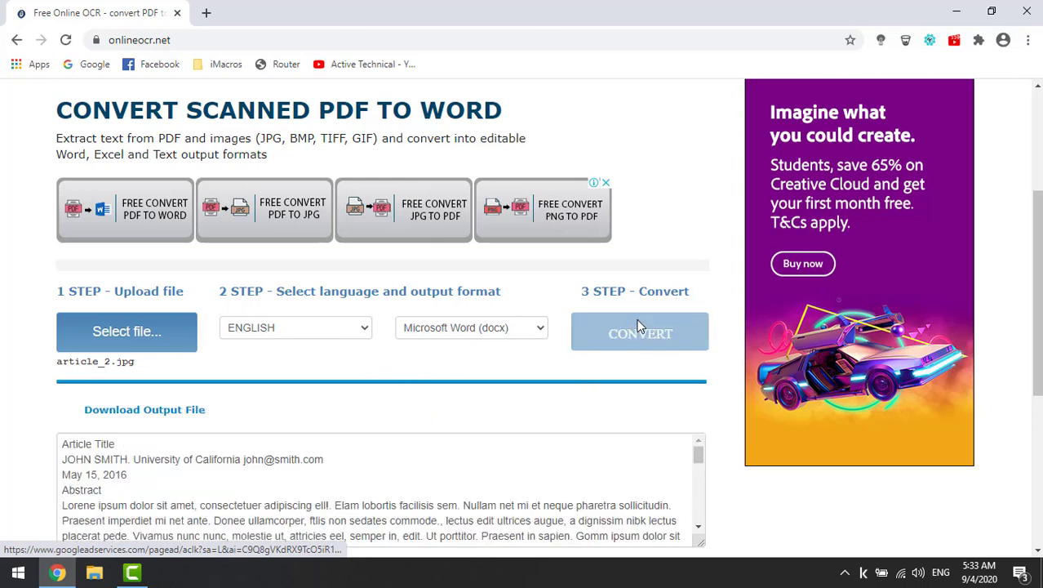
pyautogui.scroll(-2, 458, 321)
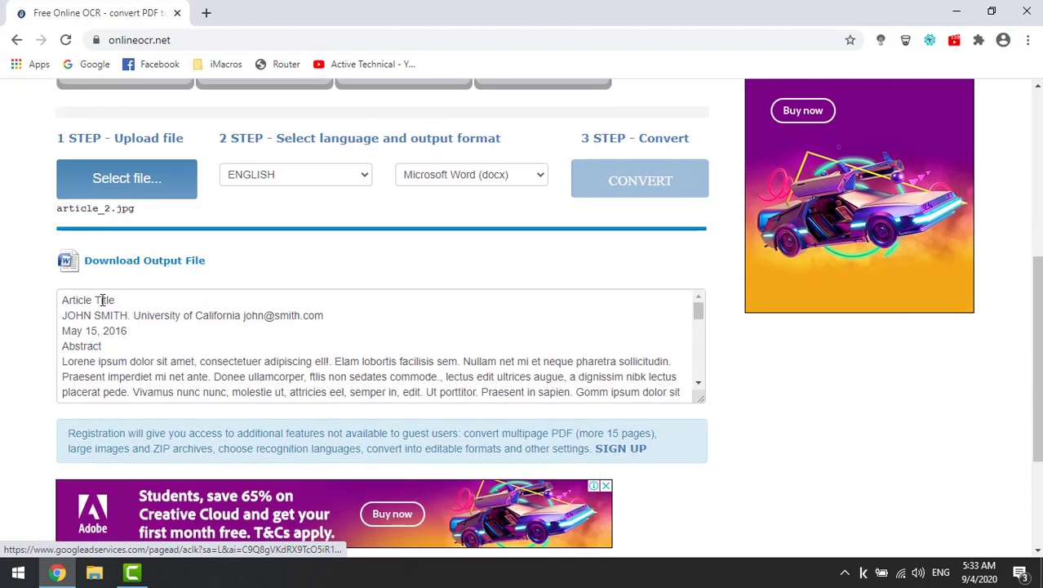
pyautogui.moveTo(62, 300); pyautogui.dragTo(234, 433)
pyautogui.click(232, 331)
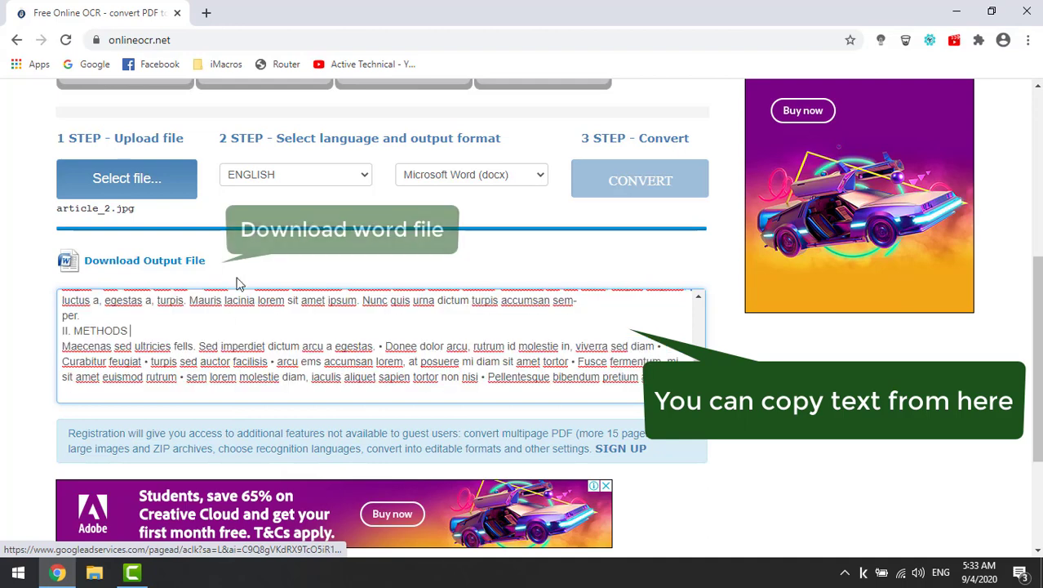
# - Download the converted Word file and show it in its download folder
pyautogui.click(154, 261)
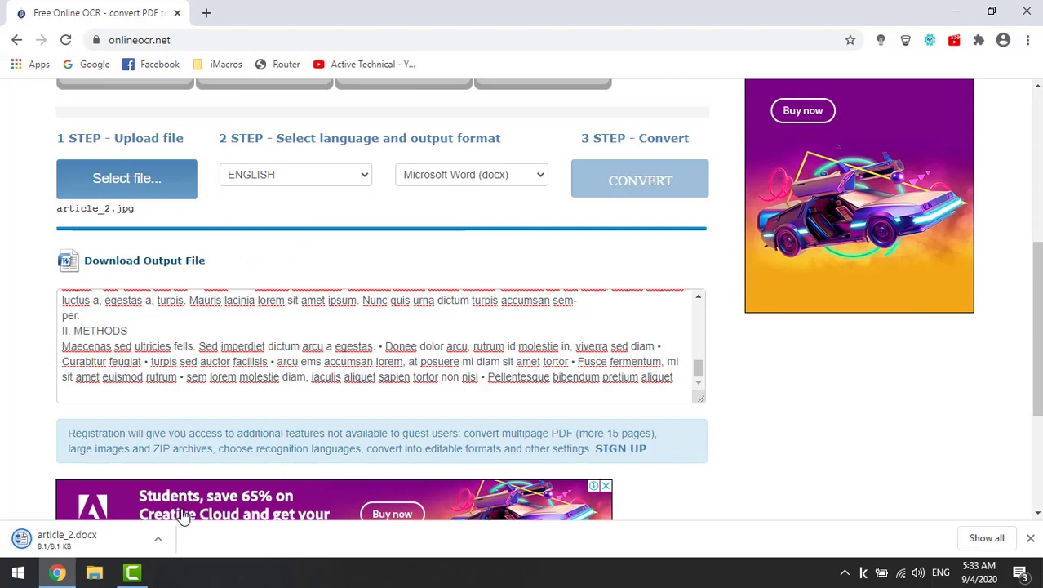
pyautogui.click(157, 539)
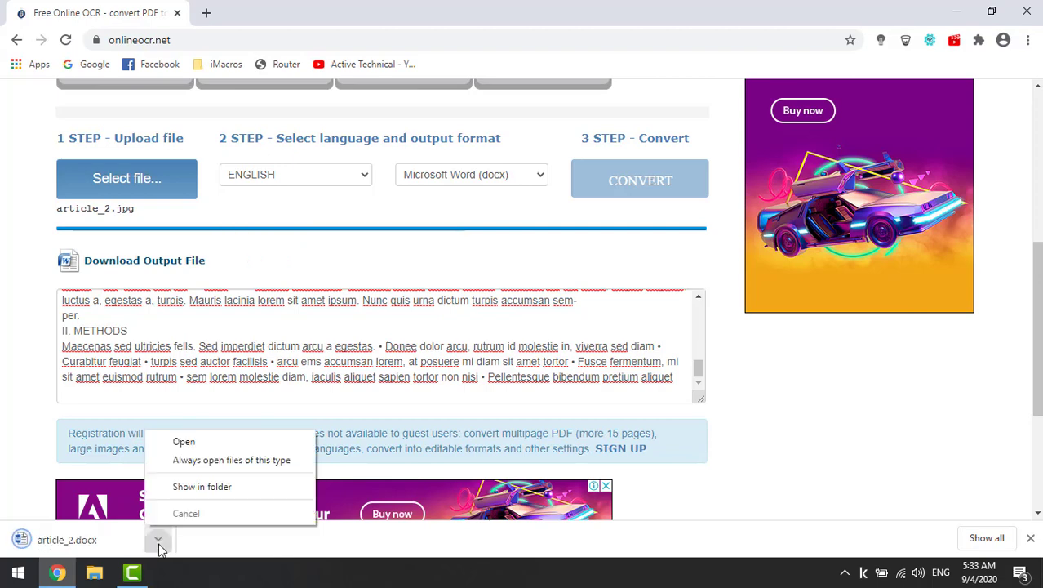
pyautogui.click(190, 489)
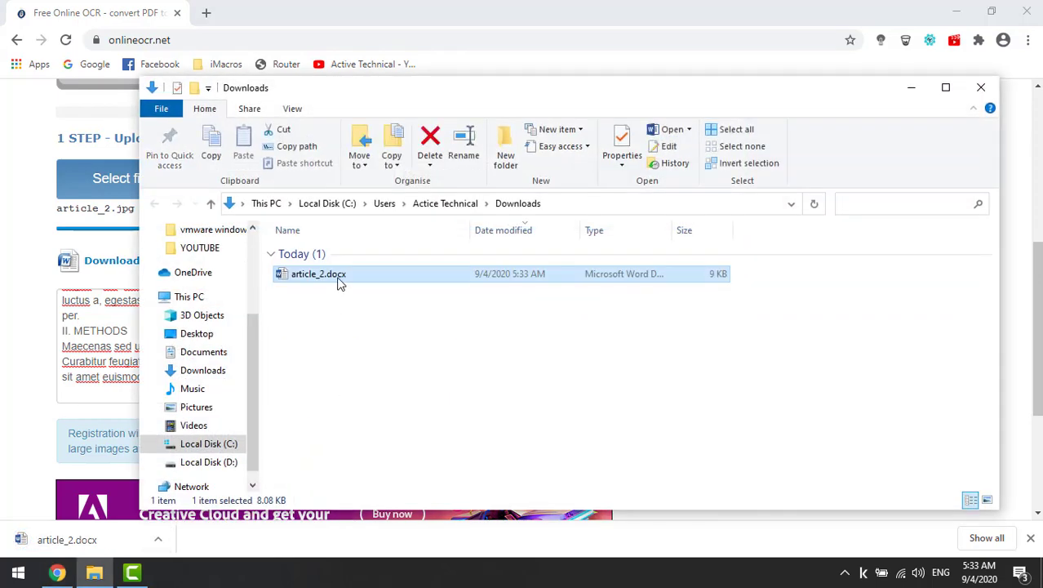
# - Move article_2.docx from the Downloads folder to the desktop and place it beside article_2.jpg
pyautogui.rightClick(339, 283)
pyautogui.click(388, 450)
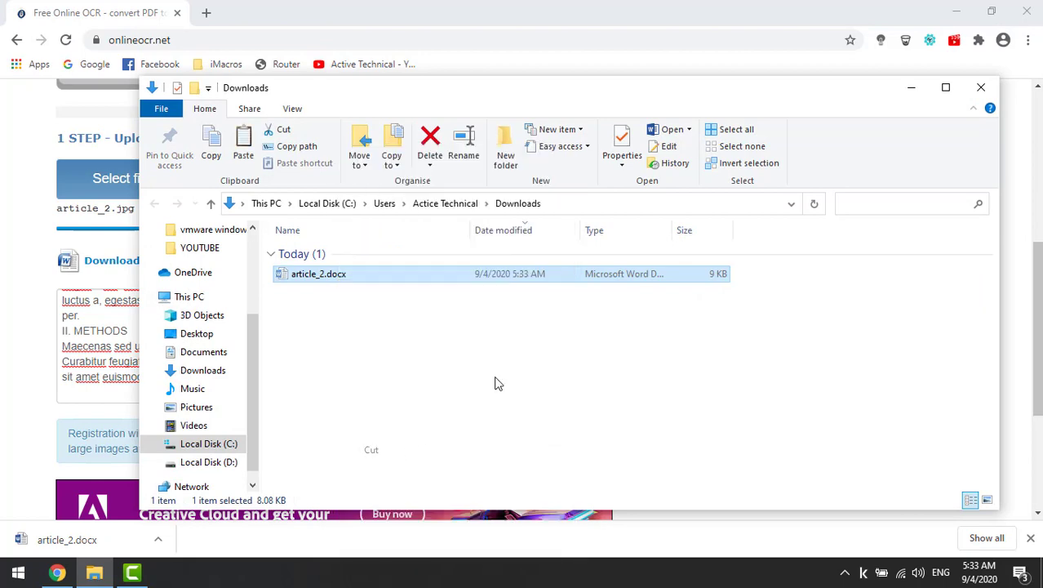
pyautogui.click(980, 87)
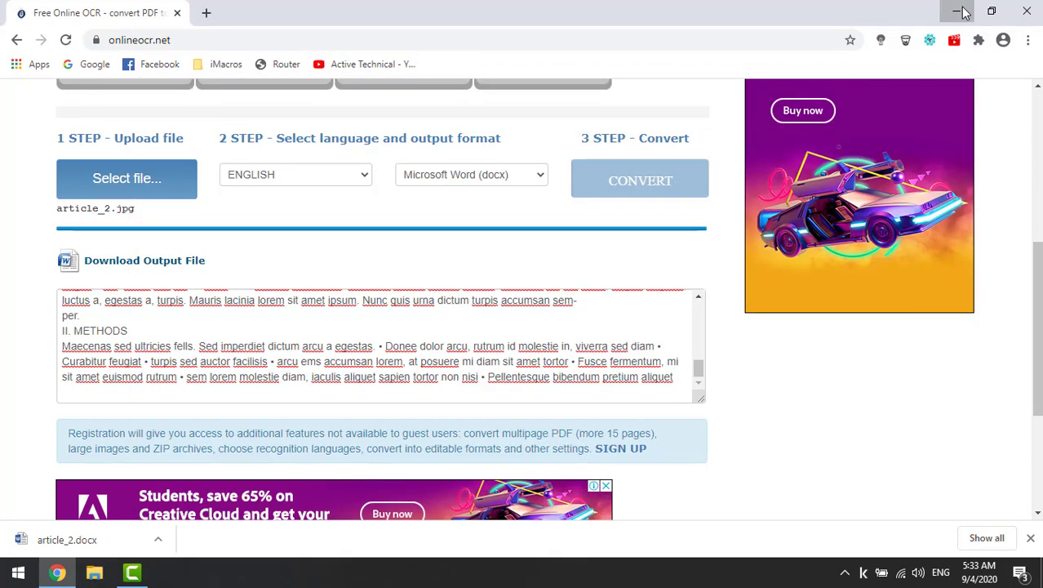
pyautogui.click(961, 11)
pyautogui.rightClick(503, 299)
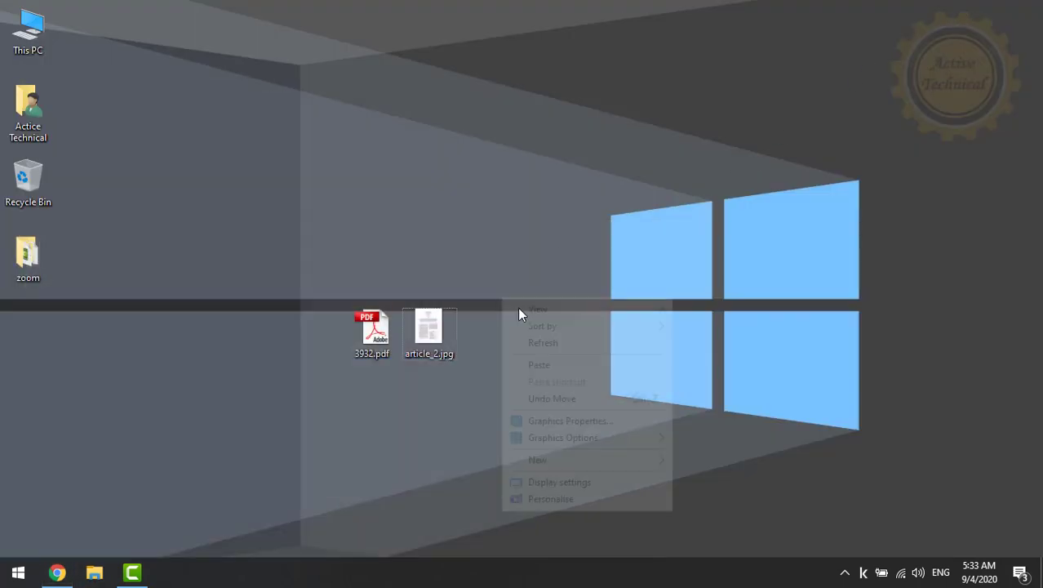
pyautogui.click(554, 365)
pyautogui.moveTo(491, 268); pyautogui.dragTo(507, 313)
# - Open article_2.jpg and article_2.docx from the desktop and arrange their windows side by side for comparison
pyautogui.doubleClick(428, 331)
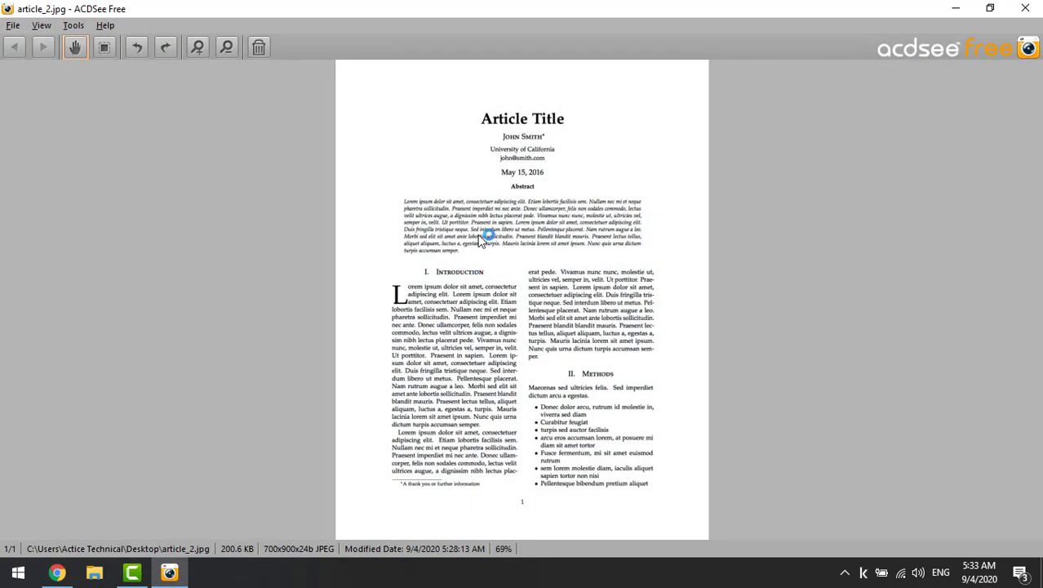
pyautogui.doubleClick(527, 8)
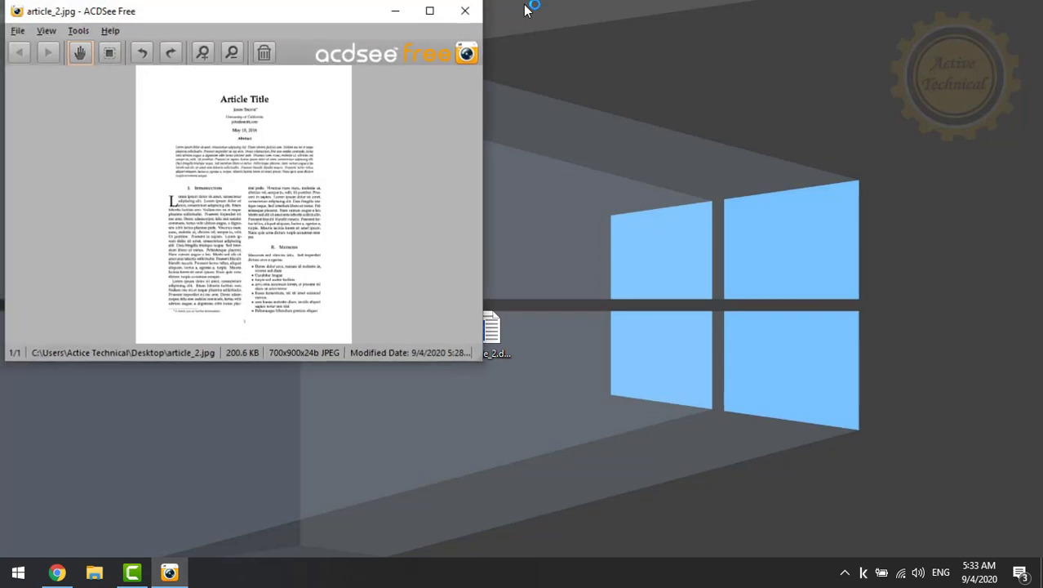
pyautogui.doubleClick(493, 328)
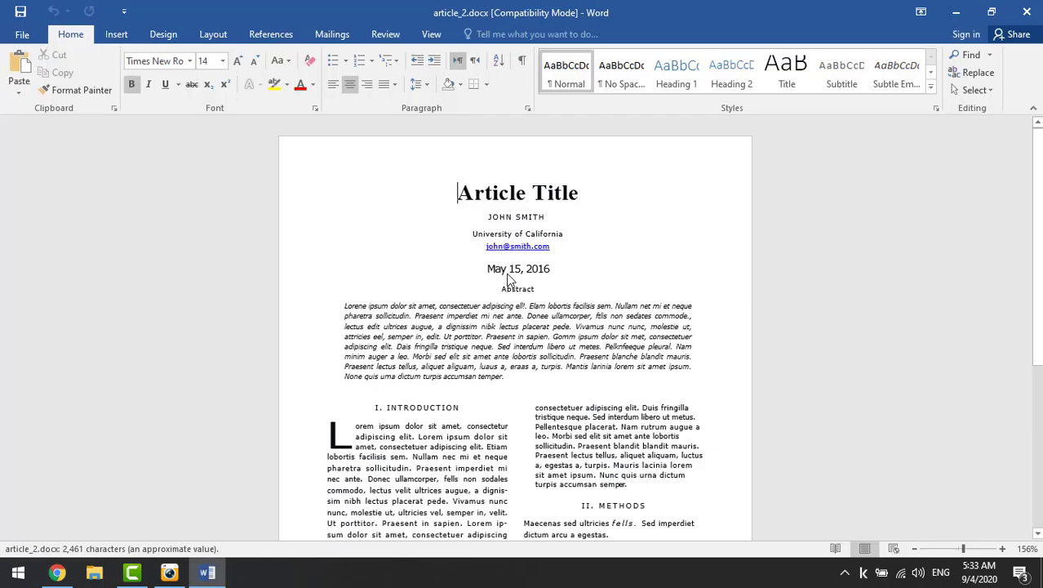
pyautogui.click(472, 234)
pyautogui.doubleClick(457, 12)
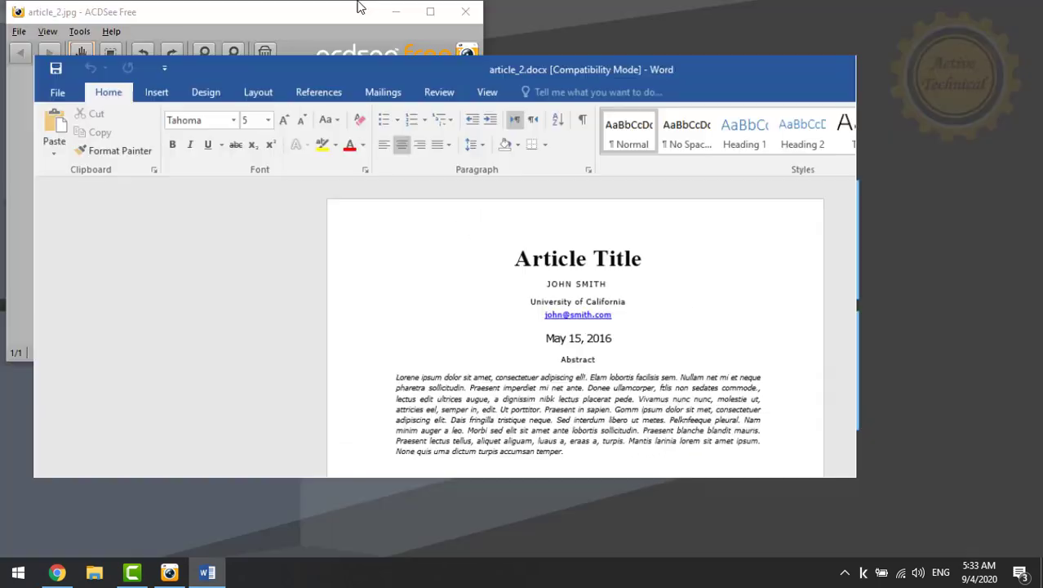
pyautogui.moveTo(416, 94); pyautogui.dragTo(638, 21)
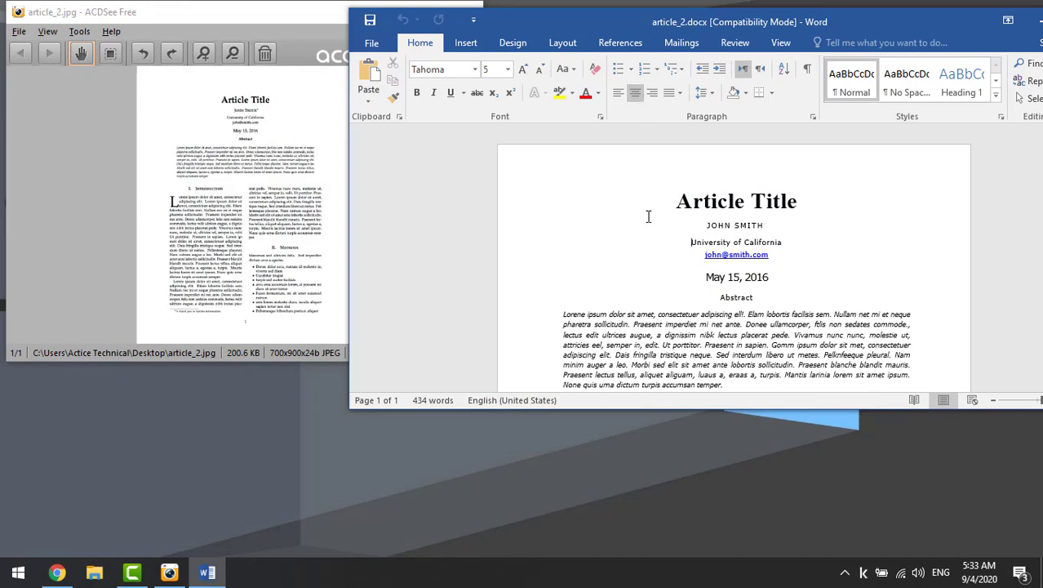
# - Check that the converted text is selectable and add "Test text" at the end of the paragraph above "II. METHODS"
pyautogui.scroll(-10, 652, 222)
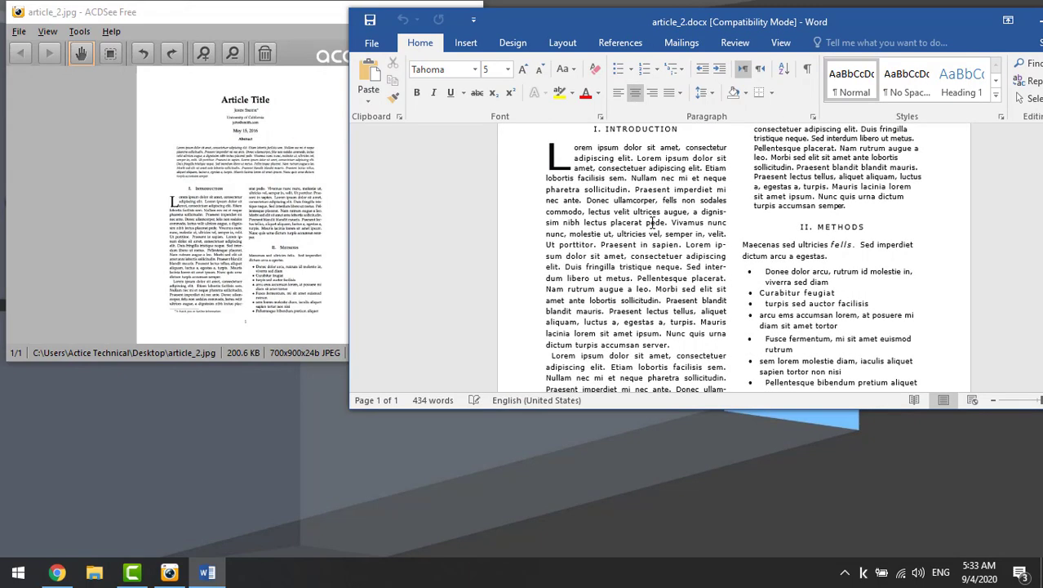
pyautogui.moveTo(552, 131); pyautogui.dragTo(702, 274)
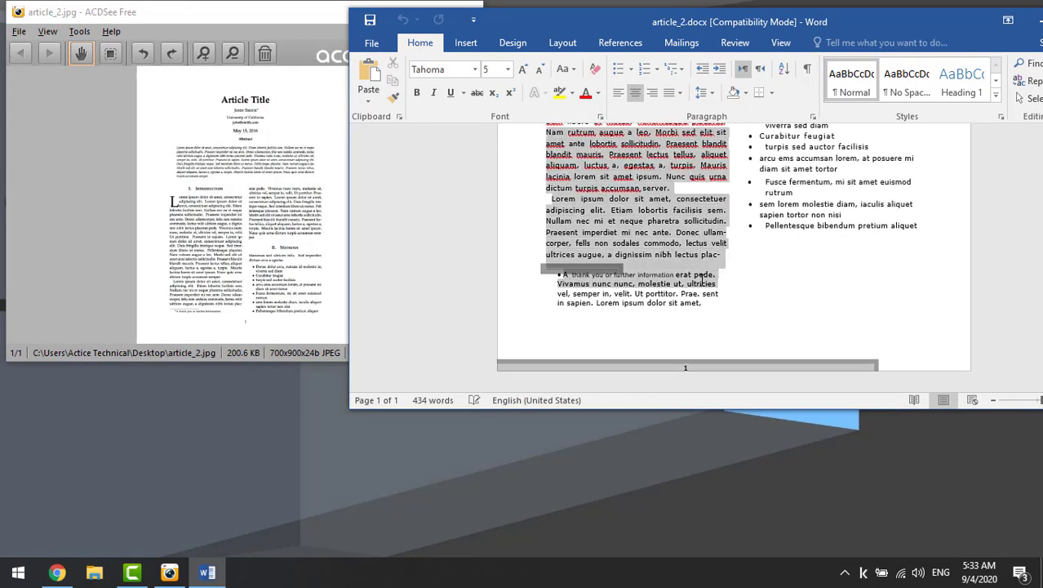
pyautogui.click(668, 183)
pyautogui.scroll(5, 641, 231)
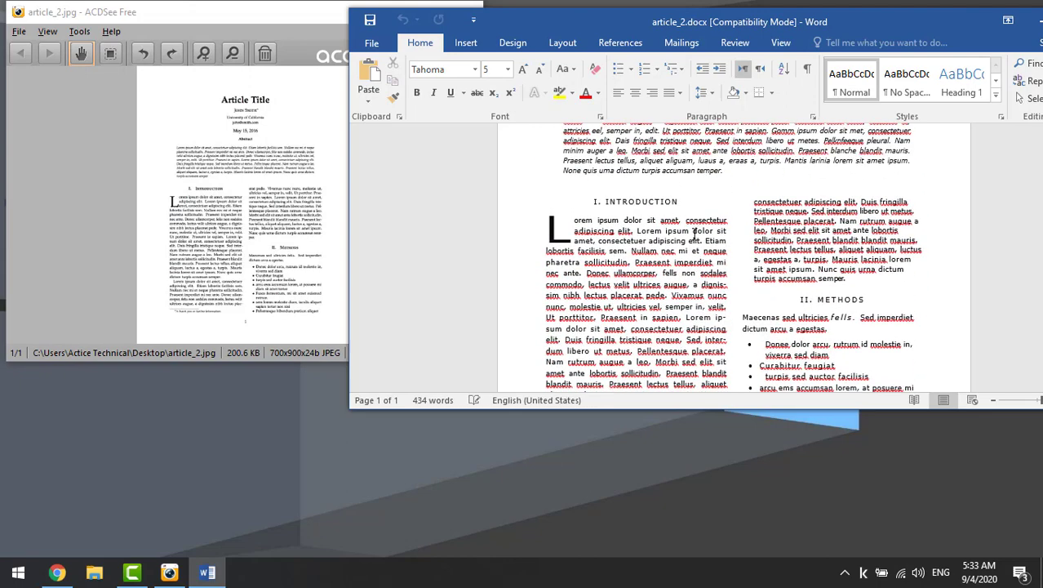
pyautogui.click(850, 281)
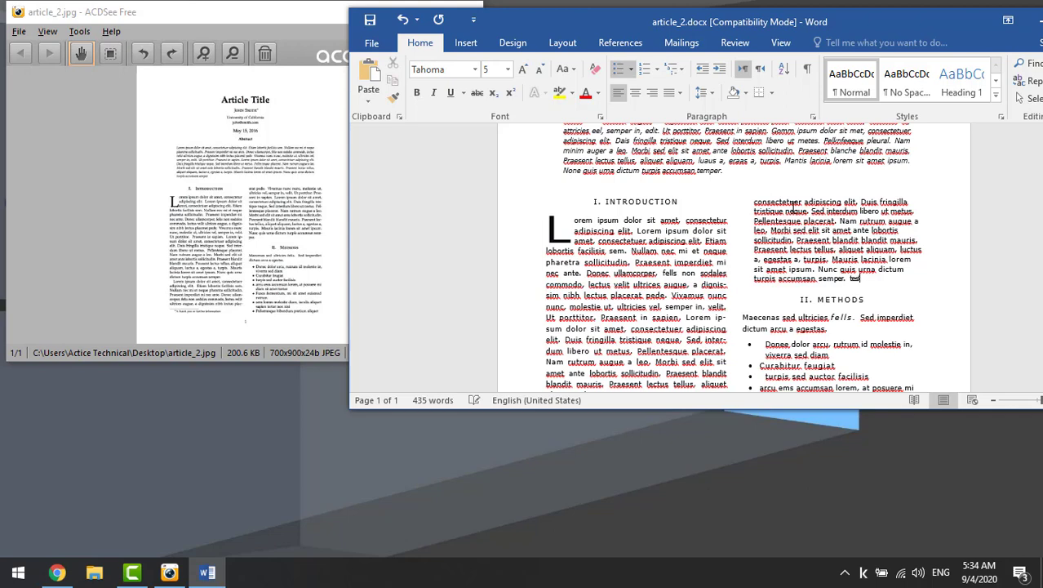
pyautogui.write('Testte')
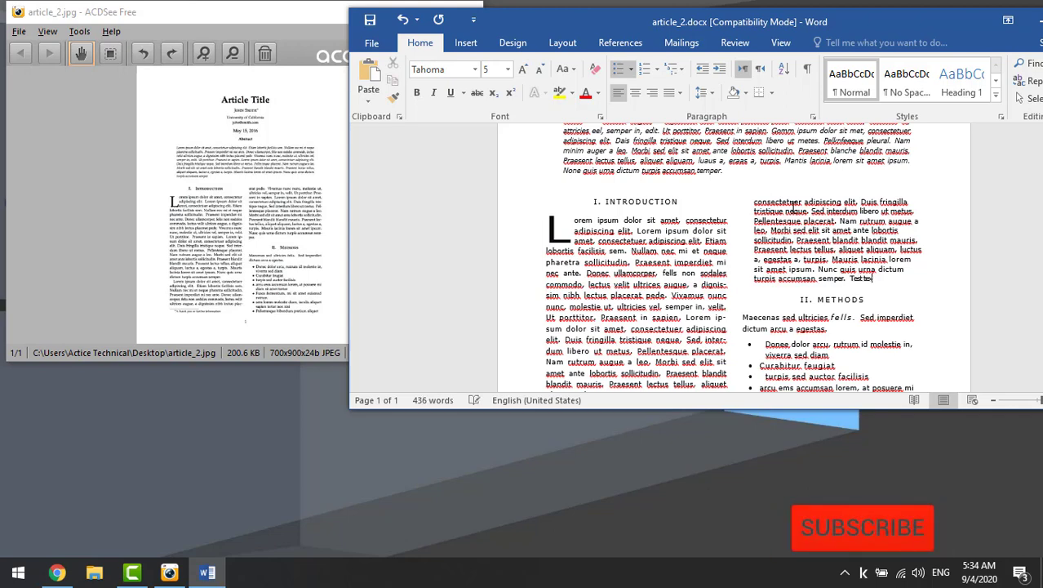
pyautogui.write('xt')
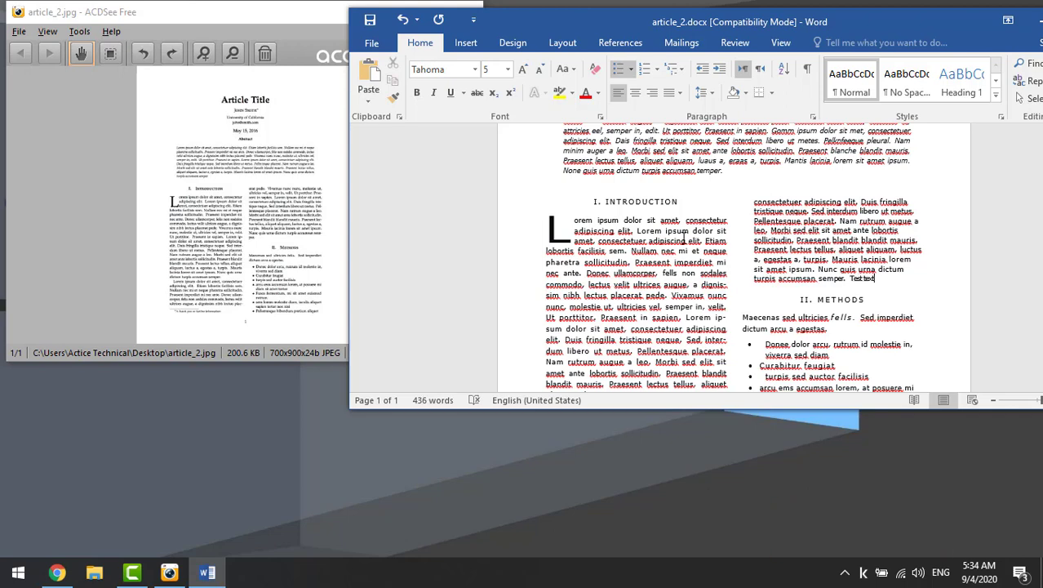
# - Close article_2.docx with its changes saved and close the article_2.jpg image window
pyautogui.scroll(-5, 684, 237)
pyautogui.scroll(10, 741, 177)
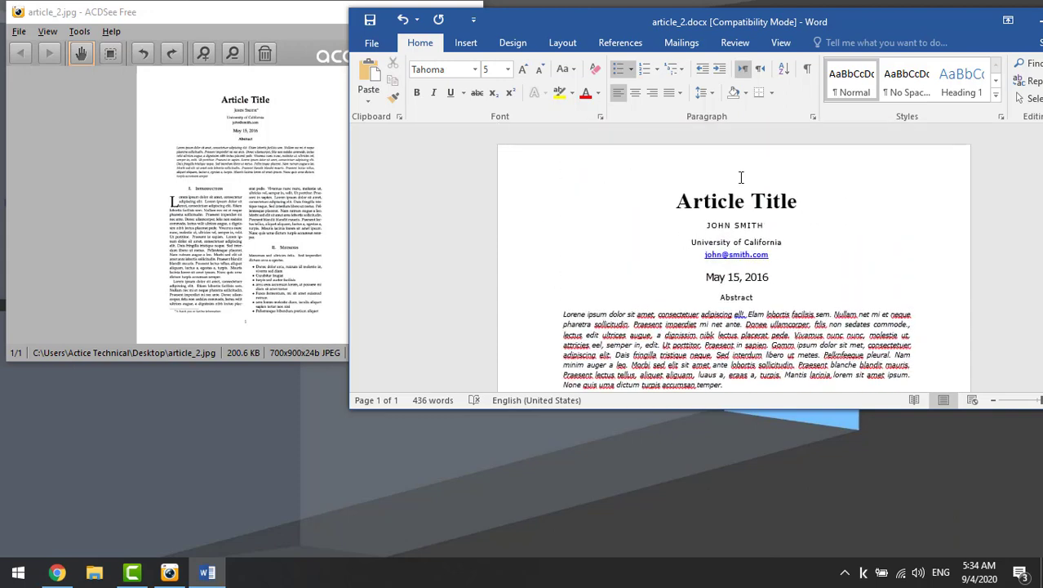
pyautogui.moveTo(912, 26); pyautogui.dragTo(774, 50)
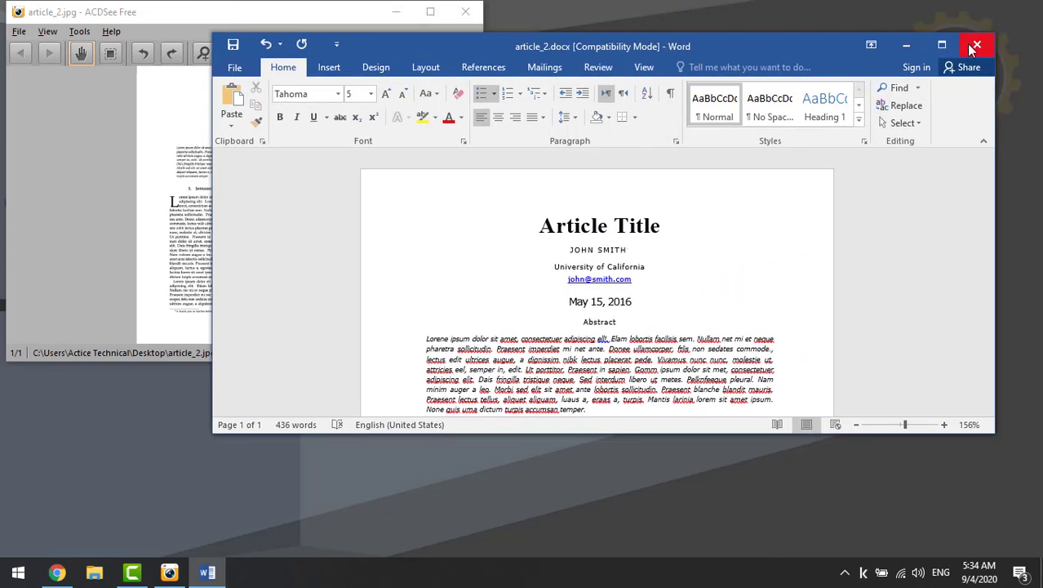
pyautogui.click(971, 46)
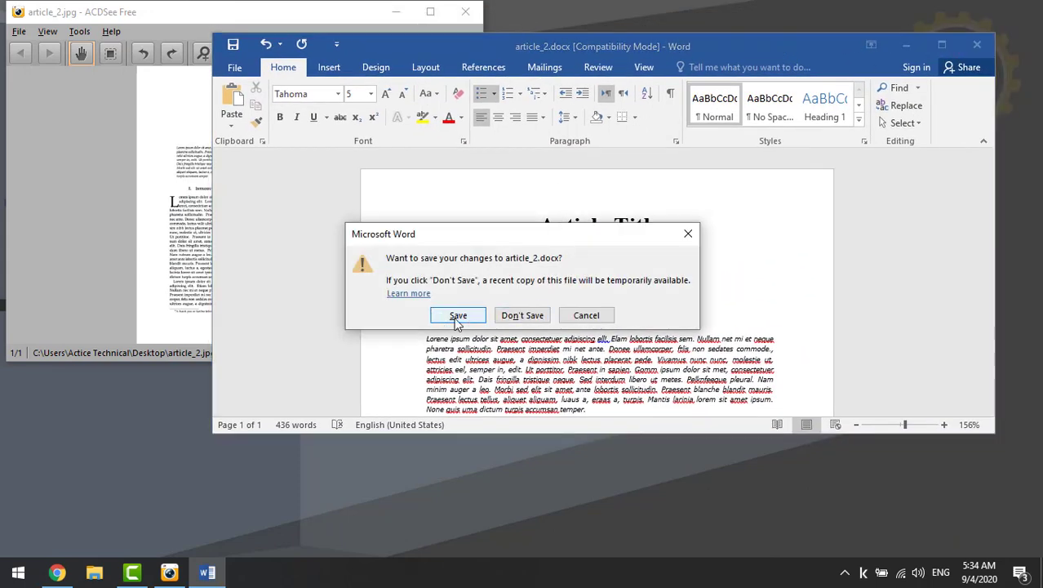
pyautogui.click(457, 316)
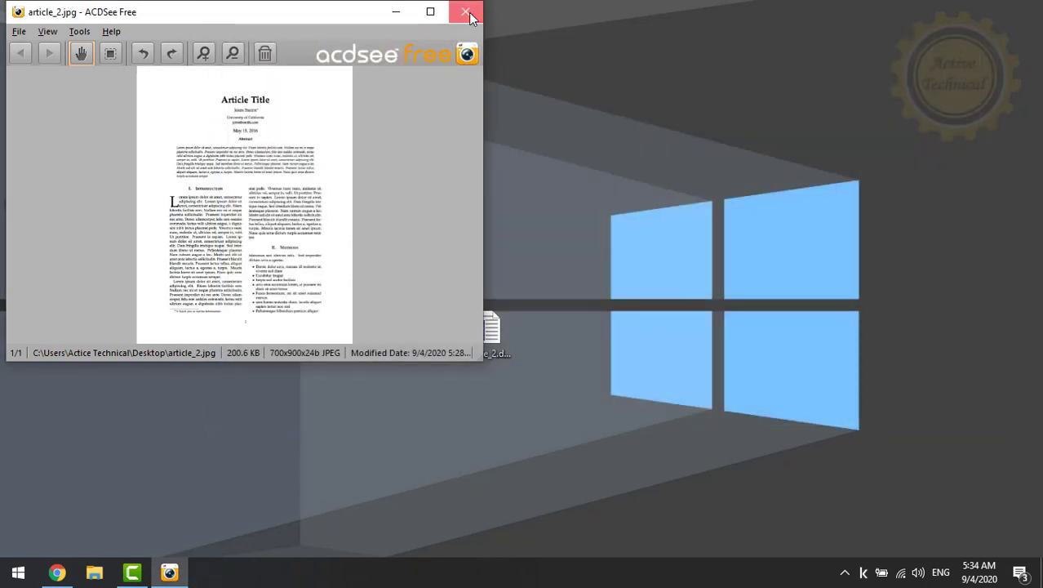
pyautogui.click(466, 13)
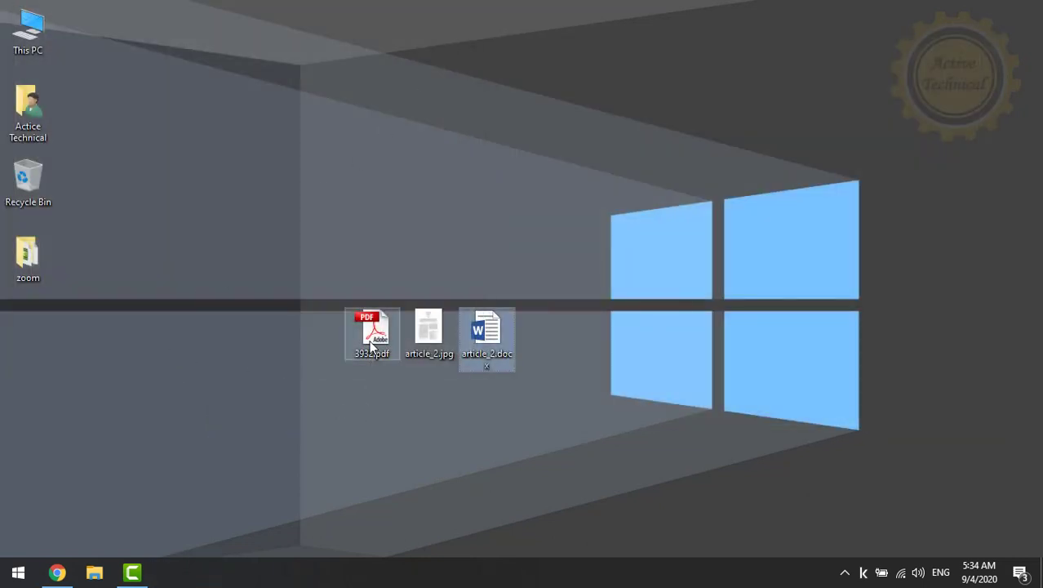
# - Separate 3932.pdf from the article_2 files on the desktop, and switch to Chrome to open onlineocr.net's PDF to Word page
pyautogui.moveTo(372, 347); pyautogui.dragTo(315, 347)
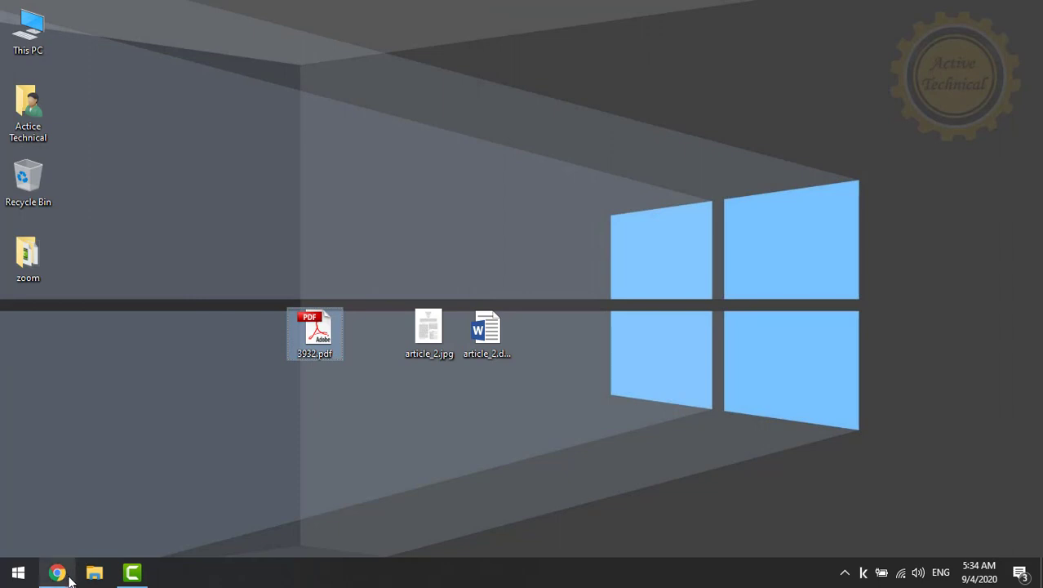
pyautogui.click(58, 572)
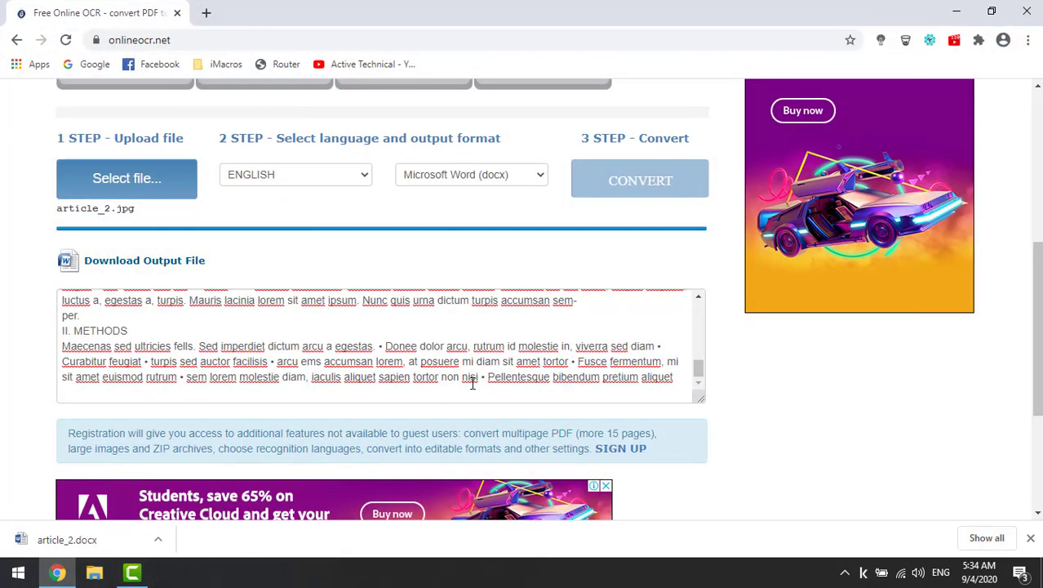
pyautogui.scroll(5, 472, 384)
pyautogui.scroll(4, 723, 454)
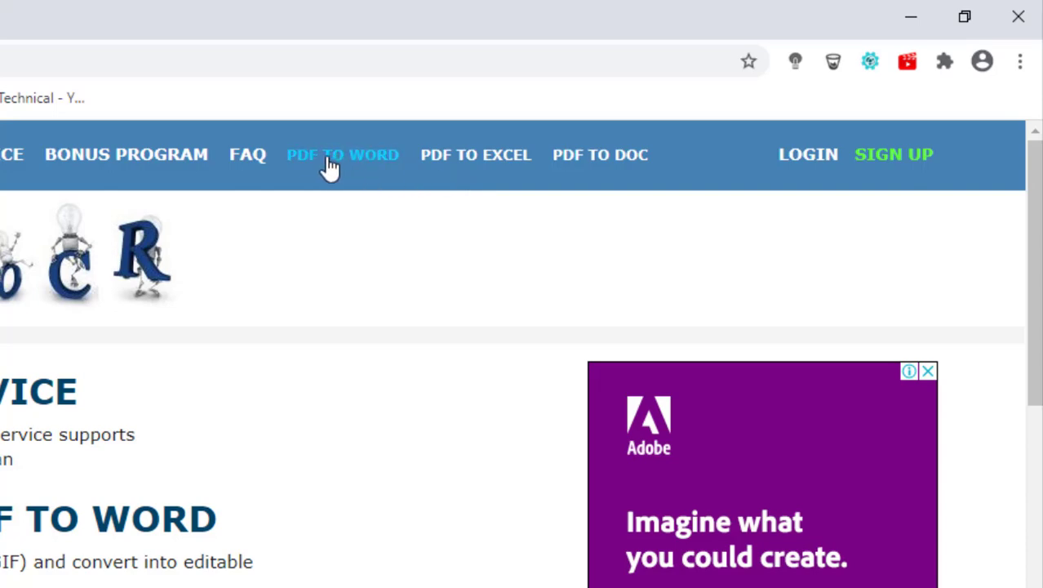
pyautogui.click(351, 163)
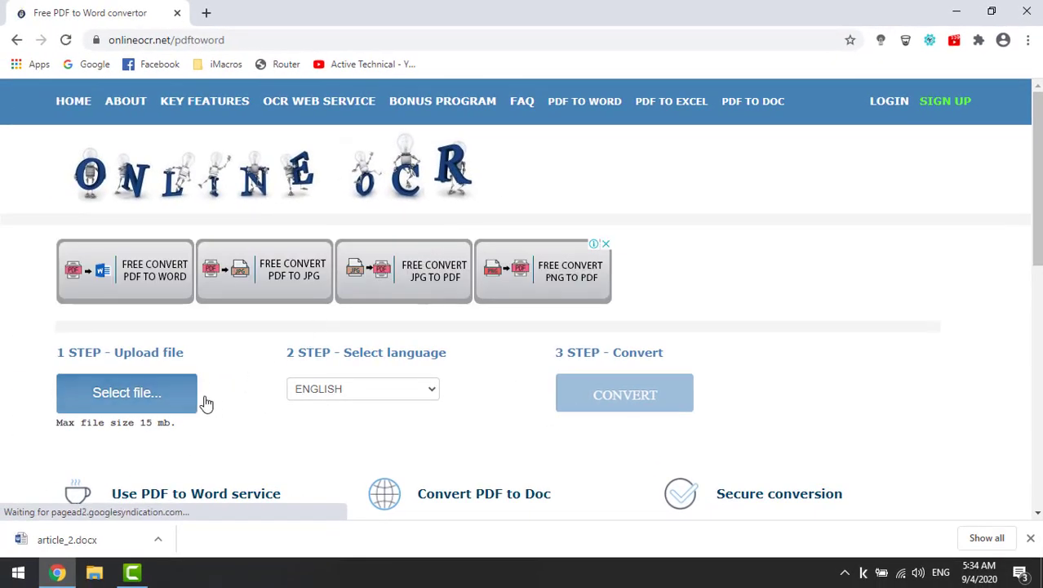
# - Upload 3932.pdf from the desktop and convert it to Word with English as the recognition language
pyautogui.click(140, 391)
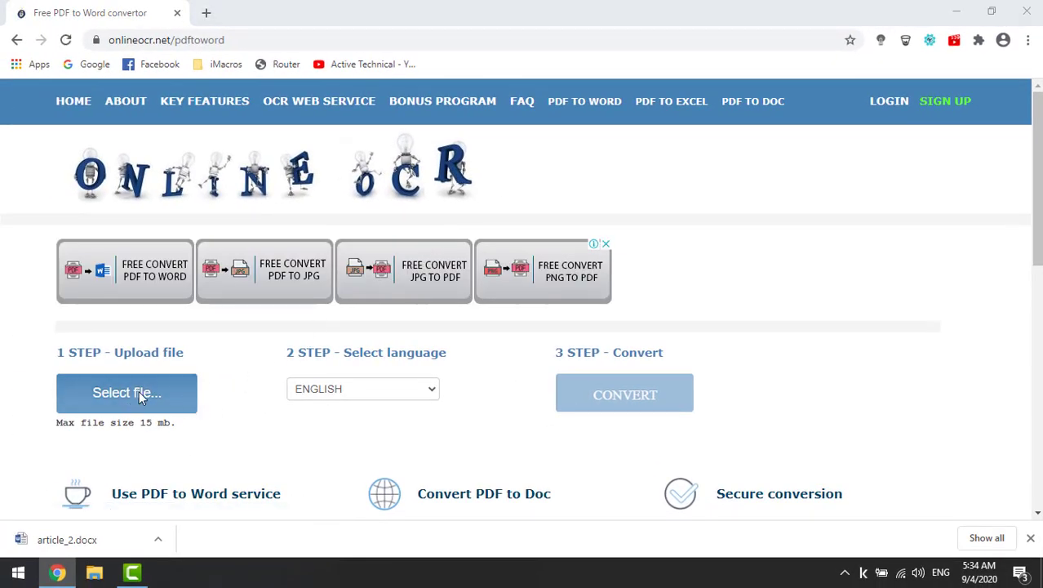
pyautogui.doubleClick(175, 129)
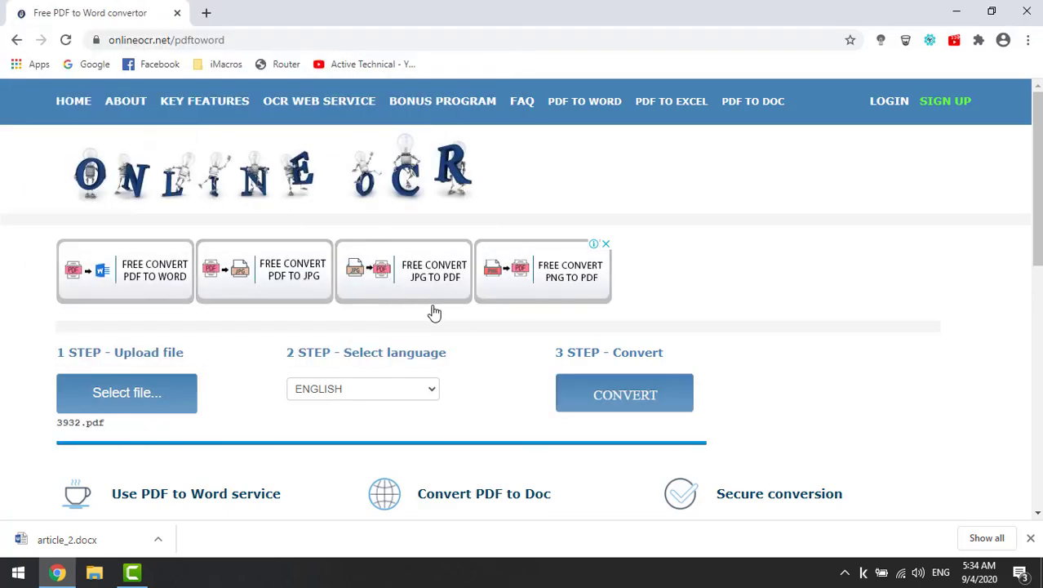
pyautogui.click(639, 398)
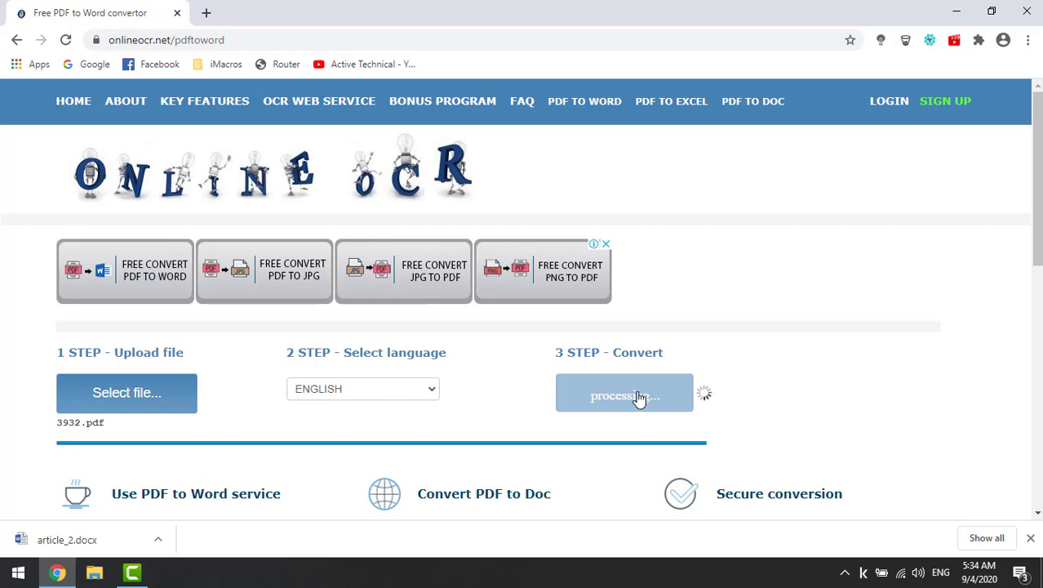
pyautogui.scroll(-2, 639, 398)
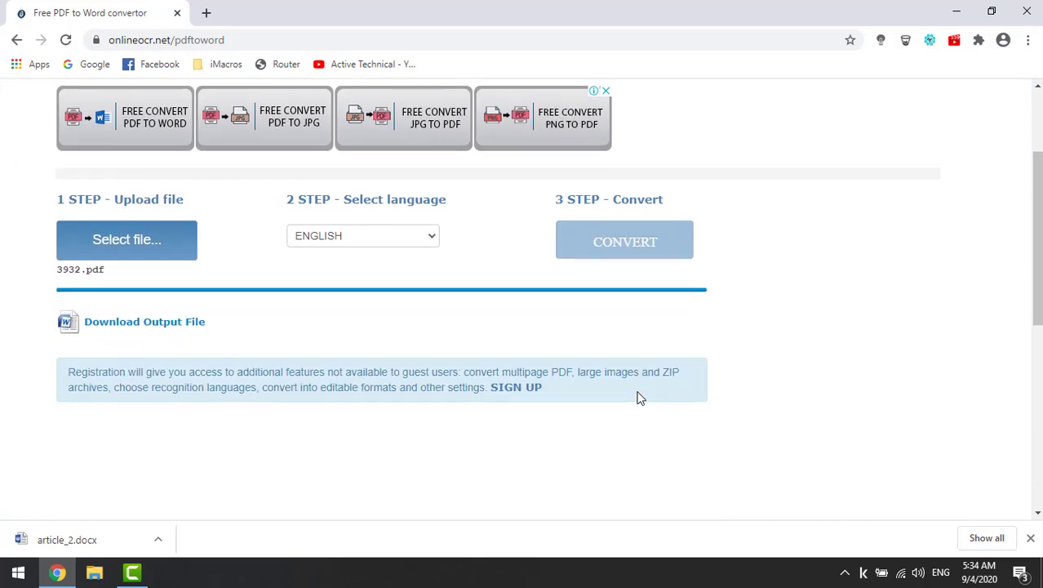
pyautogui.scroll(-3, 638, 397)
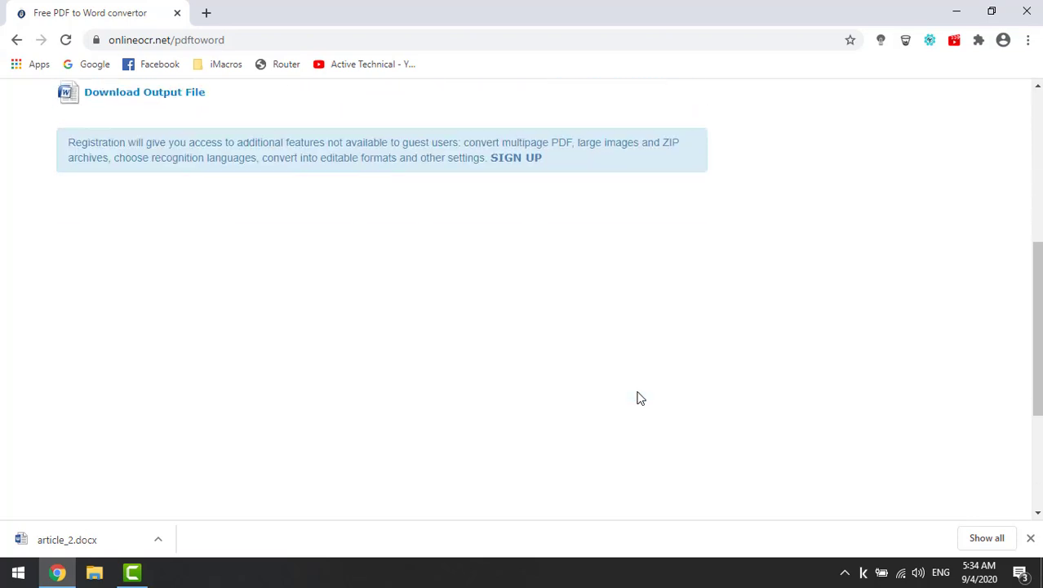
pyautogui.scroll(2, 639, 397)
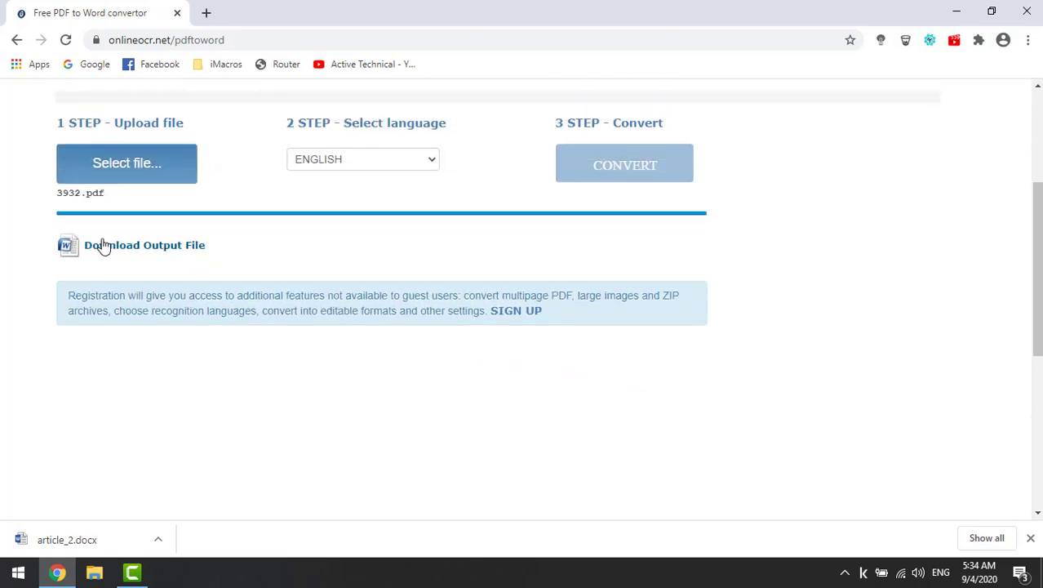
# - Download the converted 3932.docx and show it in its download folder
pyautogui.click(141, 248)
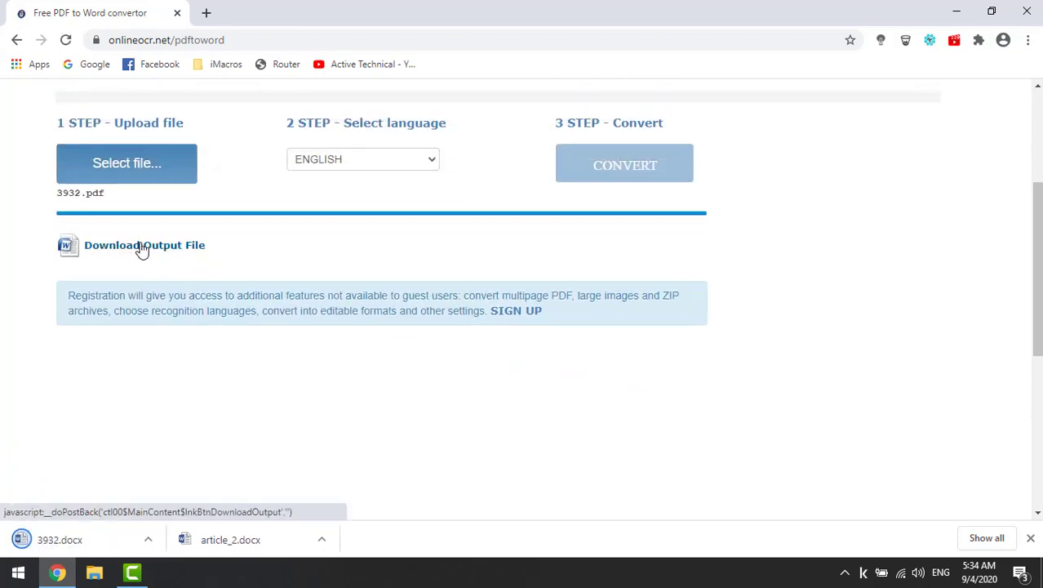
pyautogui.click(159, 540)
pyautogui.click(210, 486)
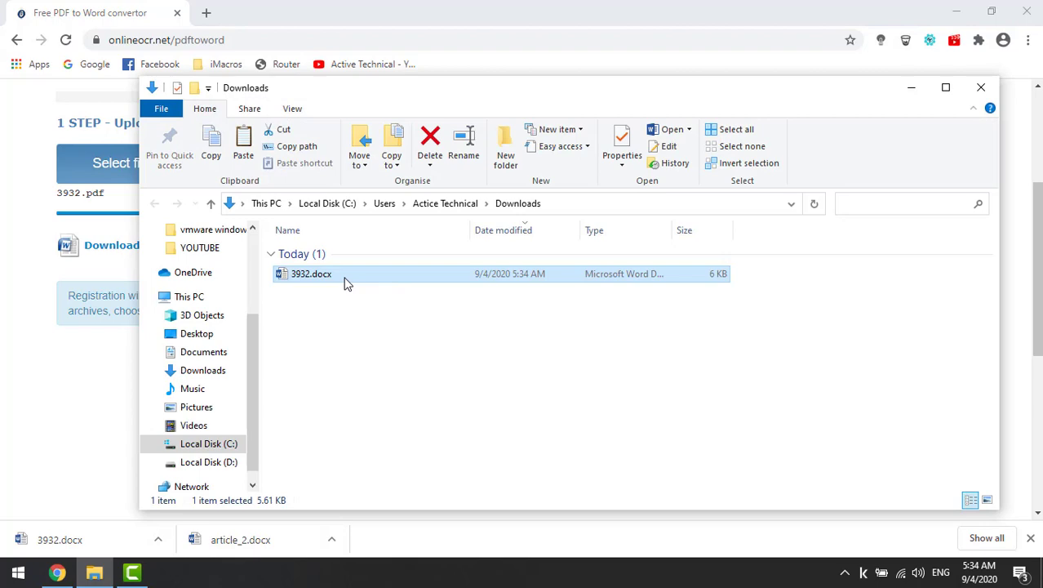
# - Move 3932.docx from the Downloads folder to the desktop and place it beside 3932.pdf
pyautogui.rightClick(343, 282)
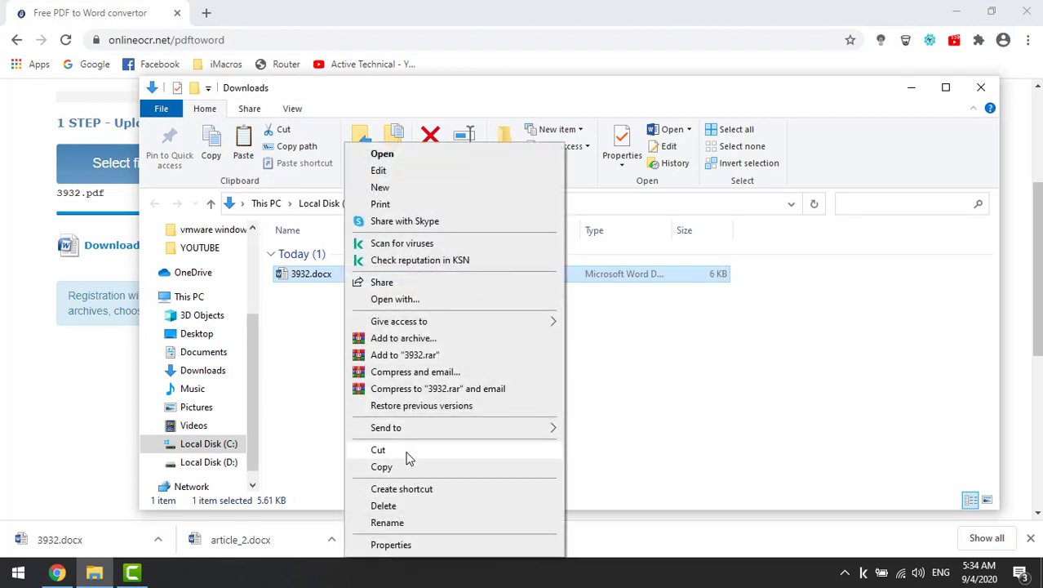
pyautogui.click(409, 451)
pyautogui.click(980, 87)
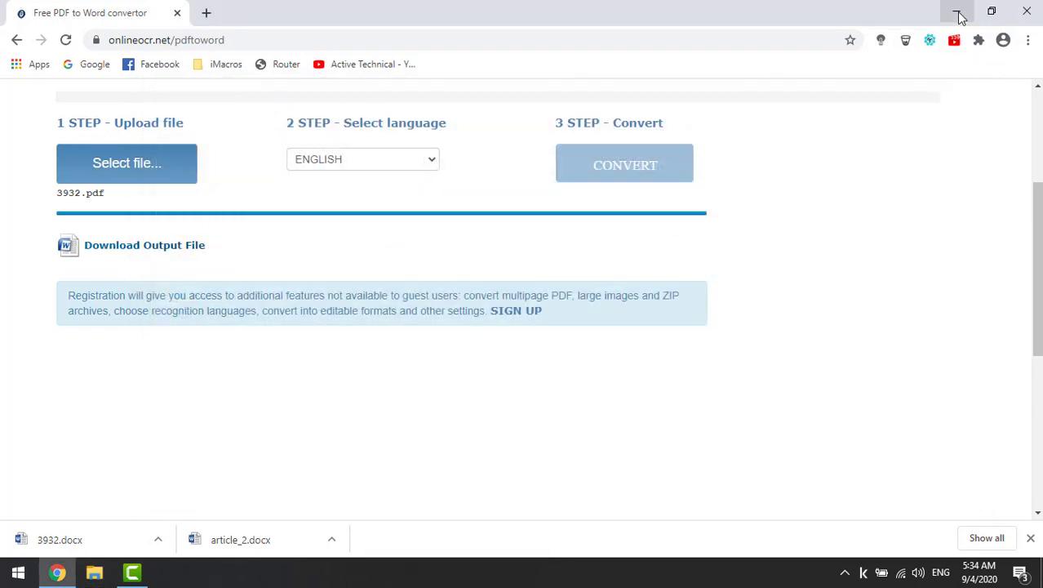
pyautogui.click(961, 17)
pyautogui.rightClick(268, 324)
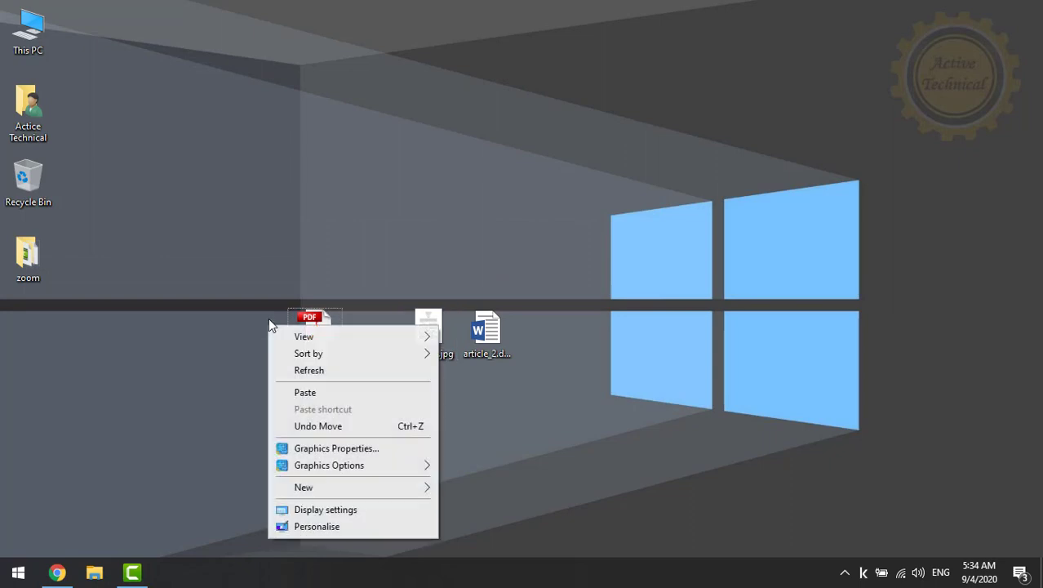
pyautogui.click(310, 395)
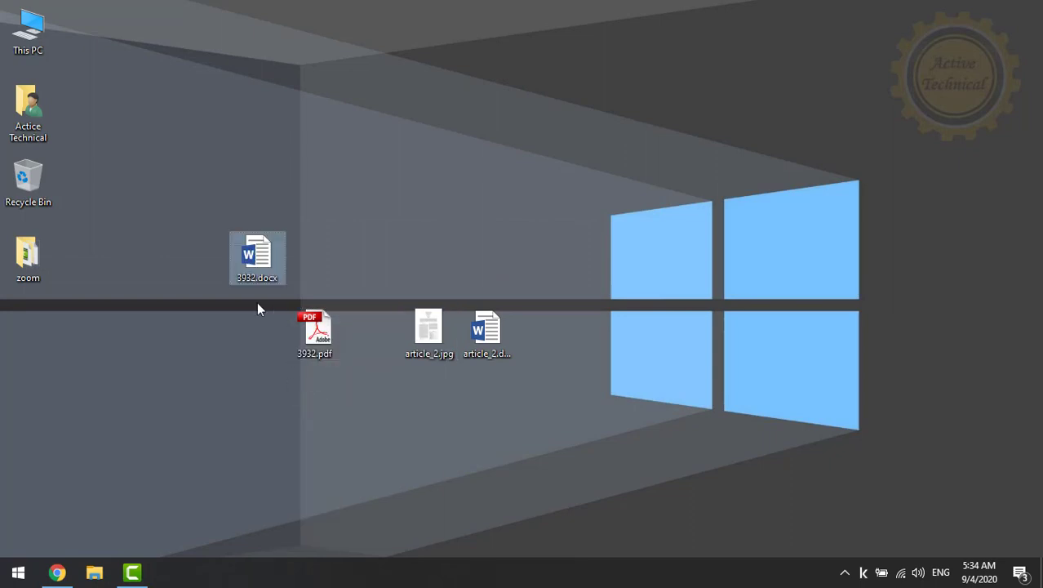
pyautogui.moveTo(245, 256); pyautogui.dragTo(239, 330)
# - Open 3932.pdf from the desktop and move its window aside so the 3932.docx icon stays accessible
pyautogui.click(314, 335)
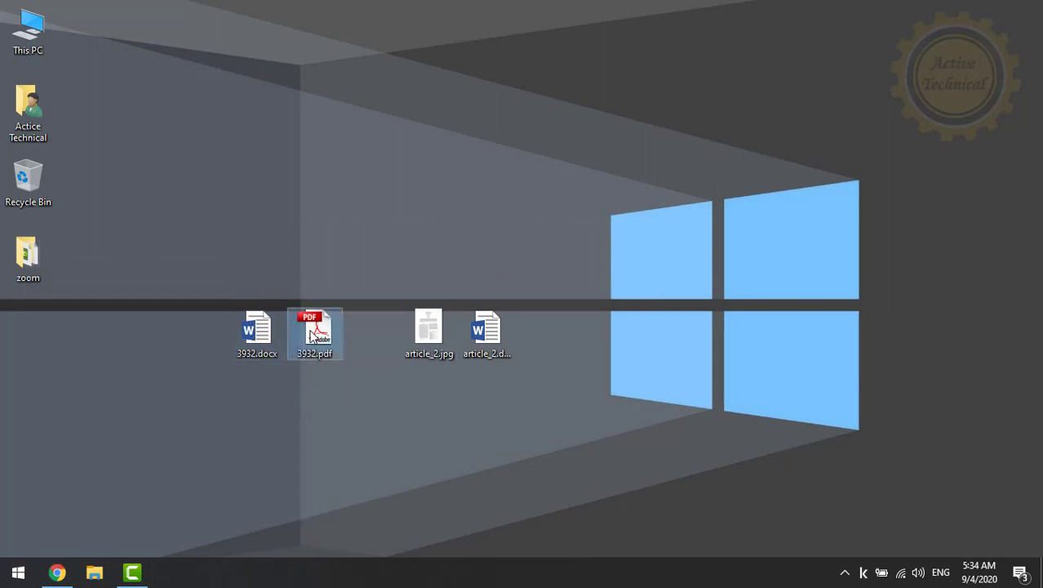
pyautogui.hotkey('ctrl', 'a')
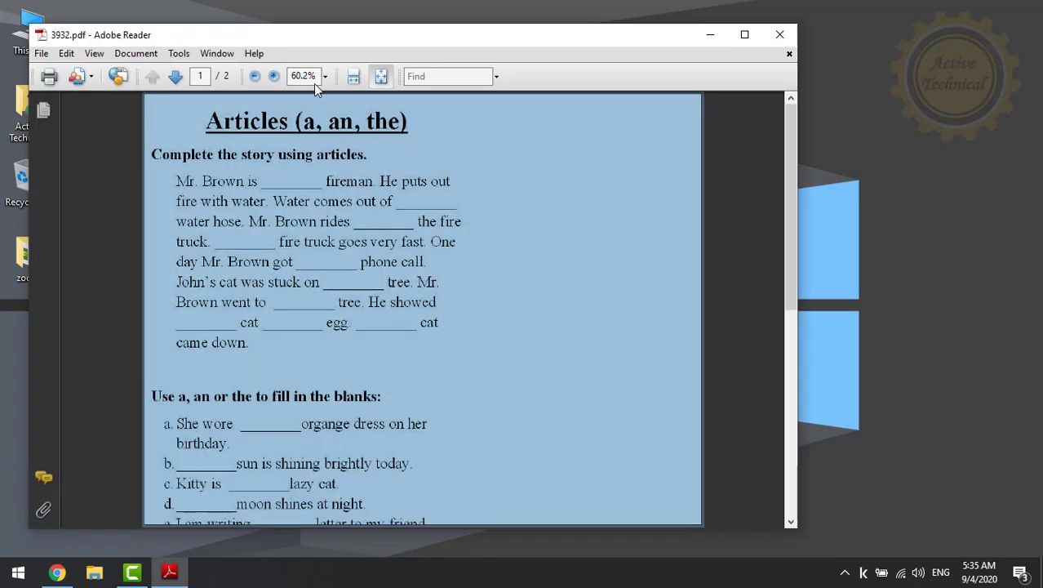
pyautogui.moveTo(300, 49); pyautogui.dragTo(674, 32)
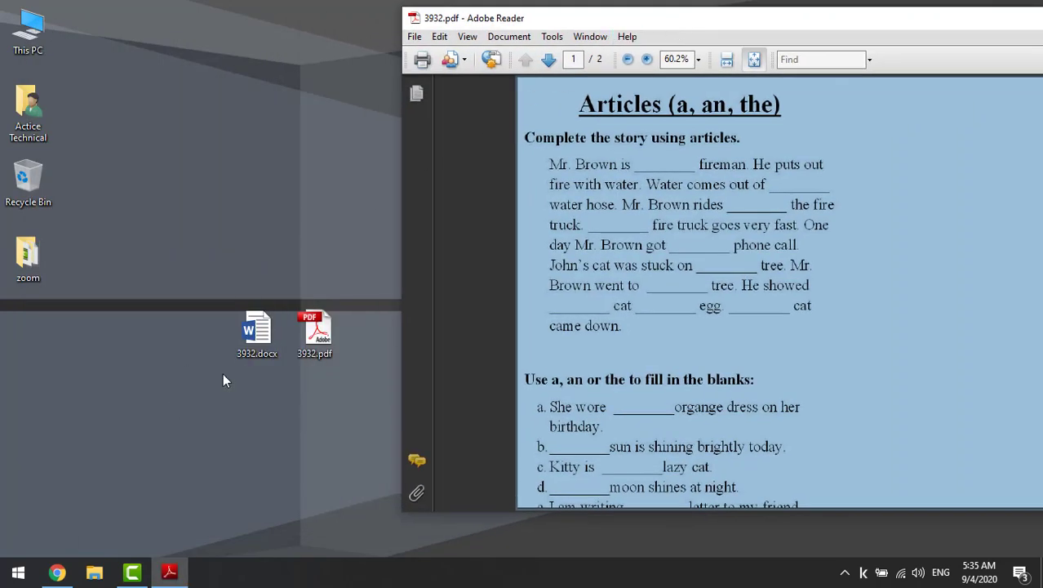
# - Open 3932.docx from the desktop, move its window beside the PDF and read through the converted text to the end
pyautogui.doubleClick(259, 335)
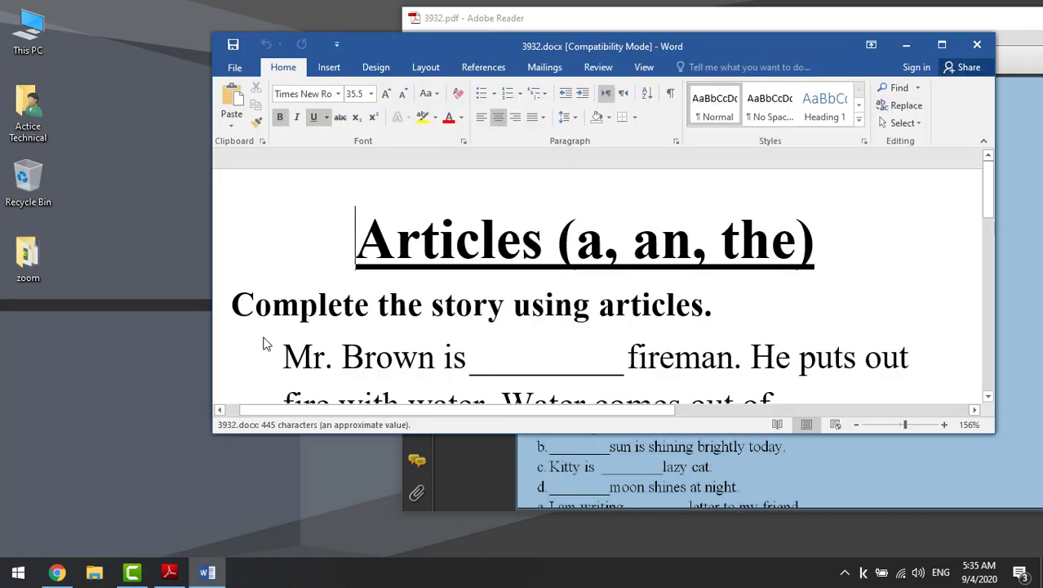
pyautogui.moveTo(504, 46); pyautogui.dragTo(286, 24)
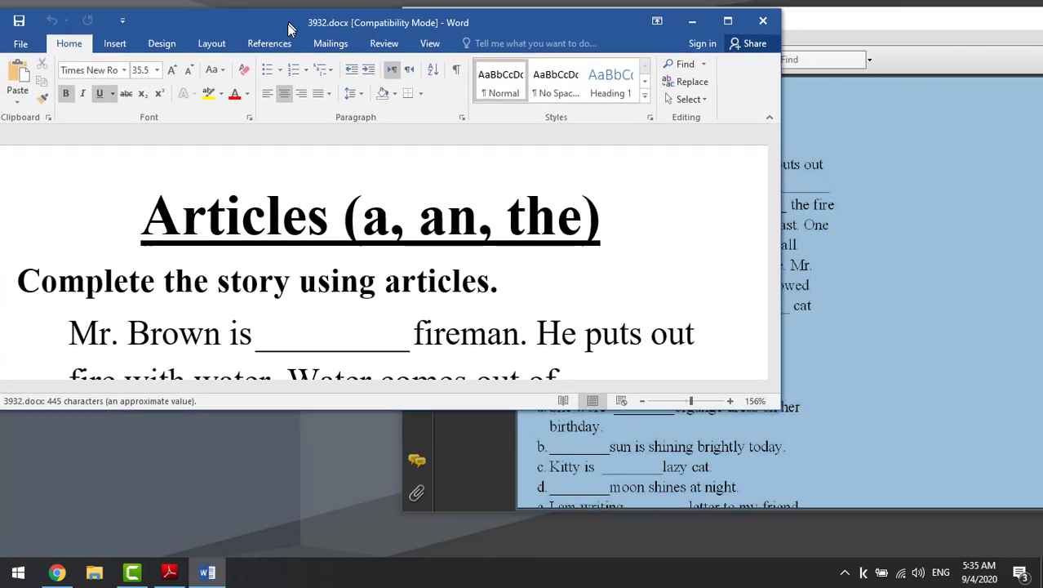
pyautogui.scroll(-5, 545, 284)
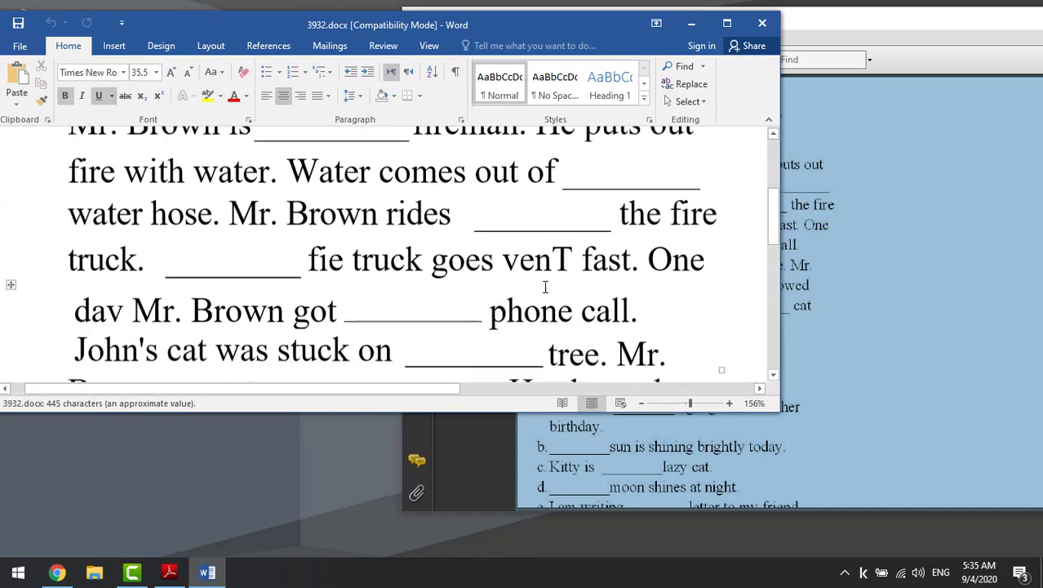
pyautogui.scroll(-3, 514, 244)
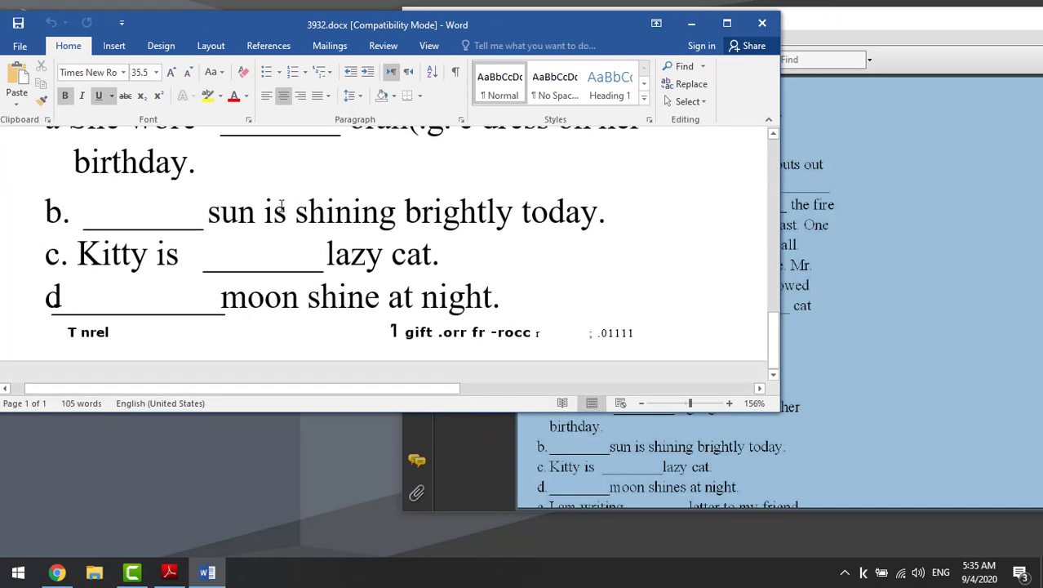
# - Check that the text of sentence b and the "Complete the story using articles." line can be edited, enlarging the Word window
pyautogui.moveTo(264, 211); pyautogui.dragTo(520, 212)
pyautogui.click(420, 226)
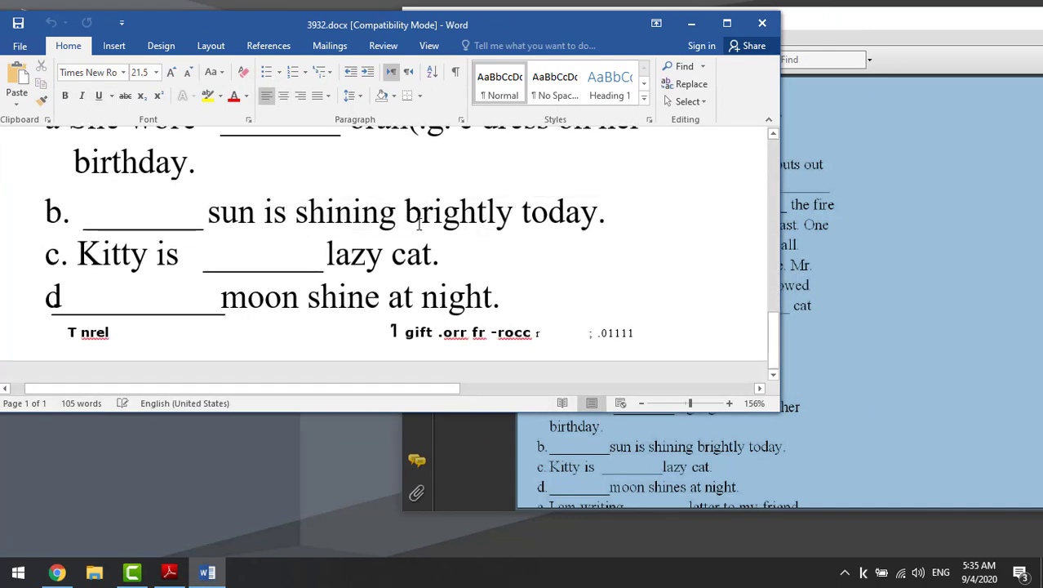
pyautogui.click(324, 211)
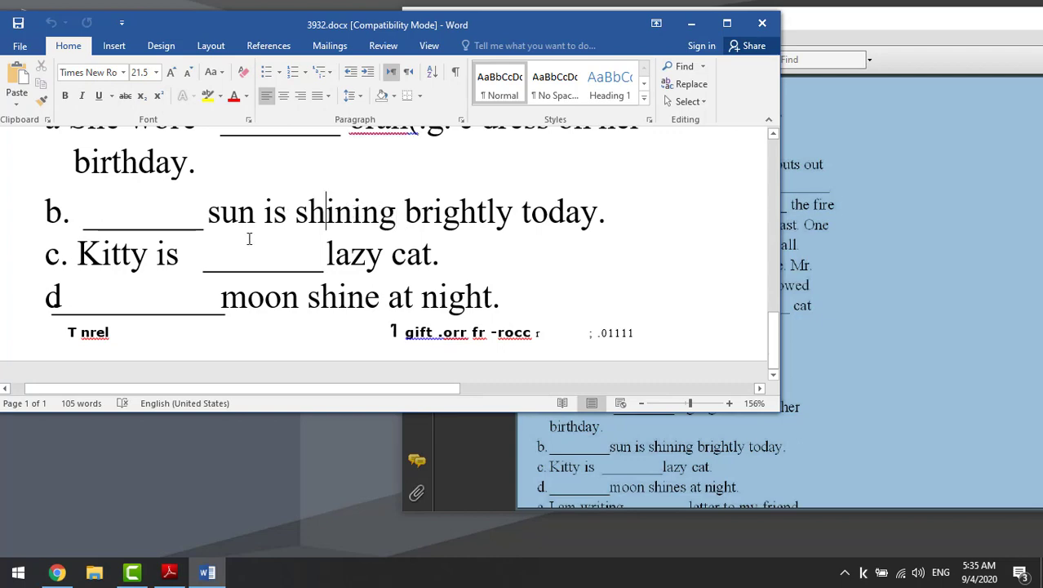
pyautogui.scroll(15, 247, 241)
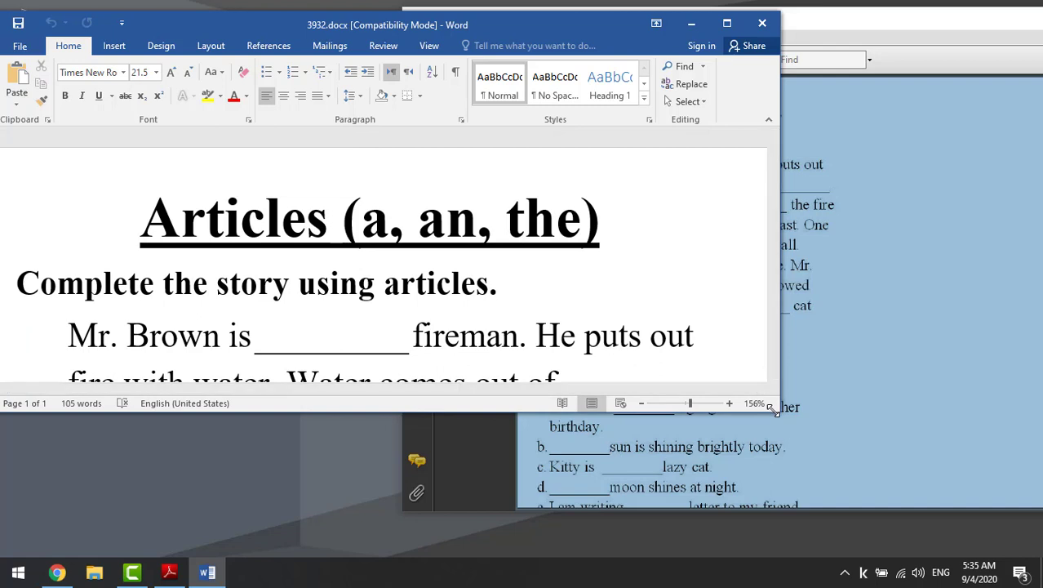
pyautogui.moveTo(776, 414); pyautogui.dragTo(793, 545)
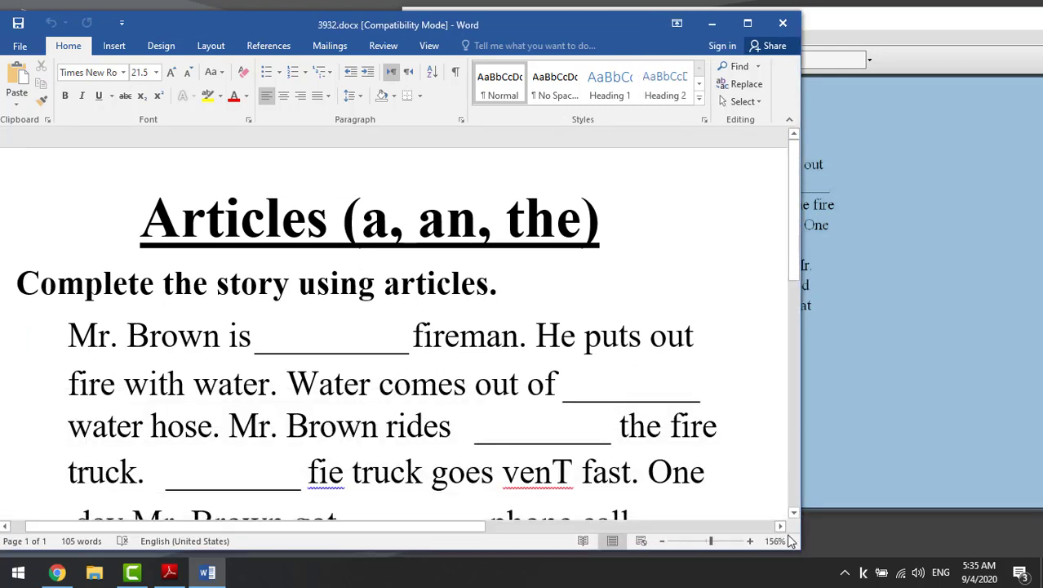
pyautogui.click(351, 273)
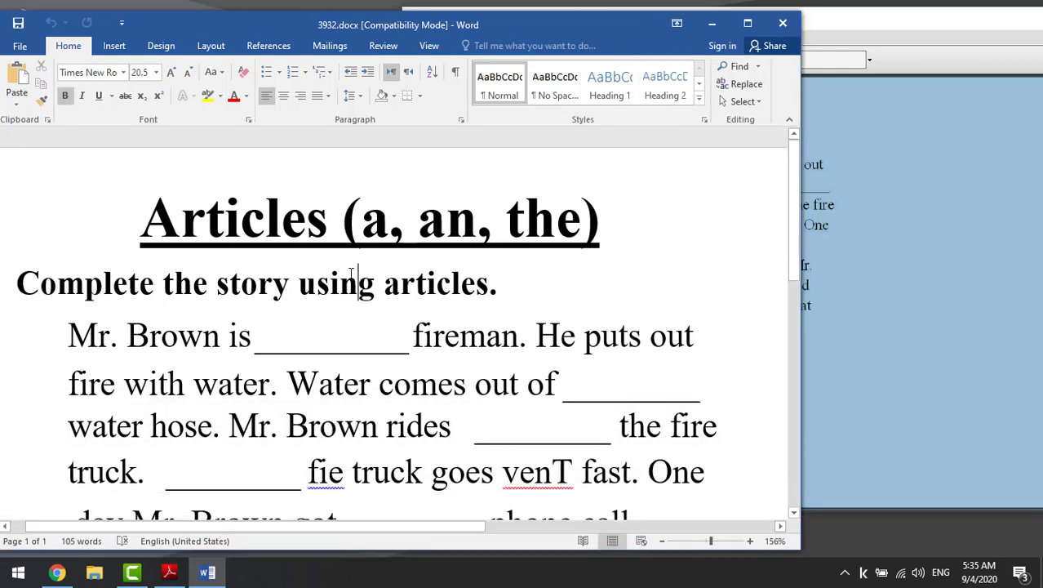
# - Close both the converted 3932.docx and the original 3932.pdf
pyautogui.click(782, 25)
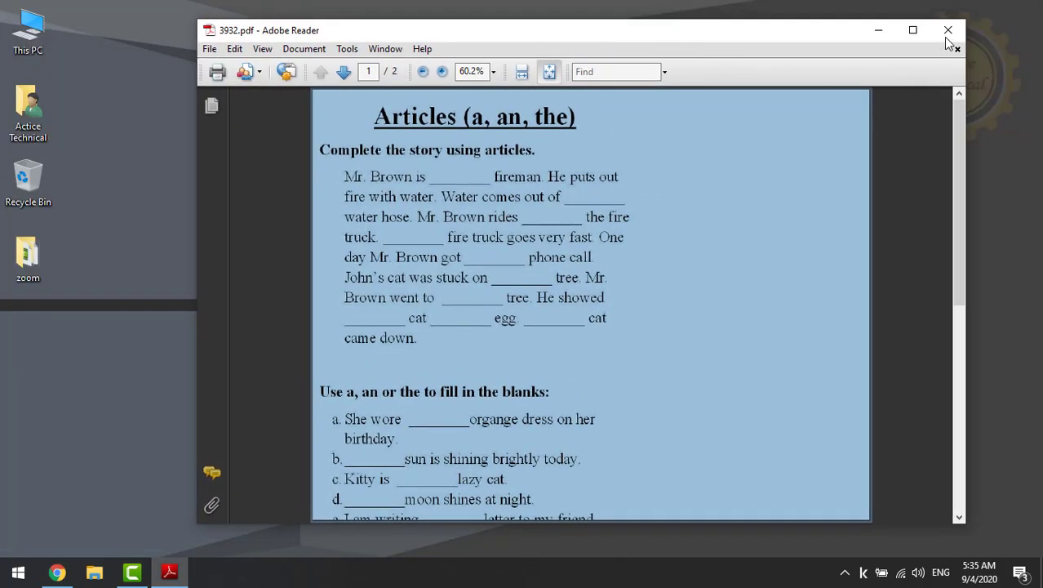
pyautogui.click(945, 33)
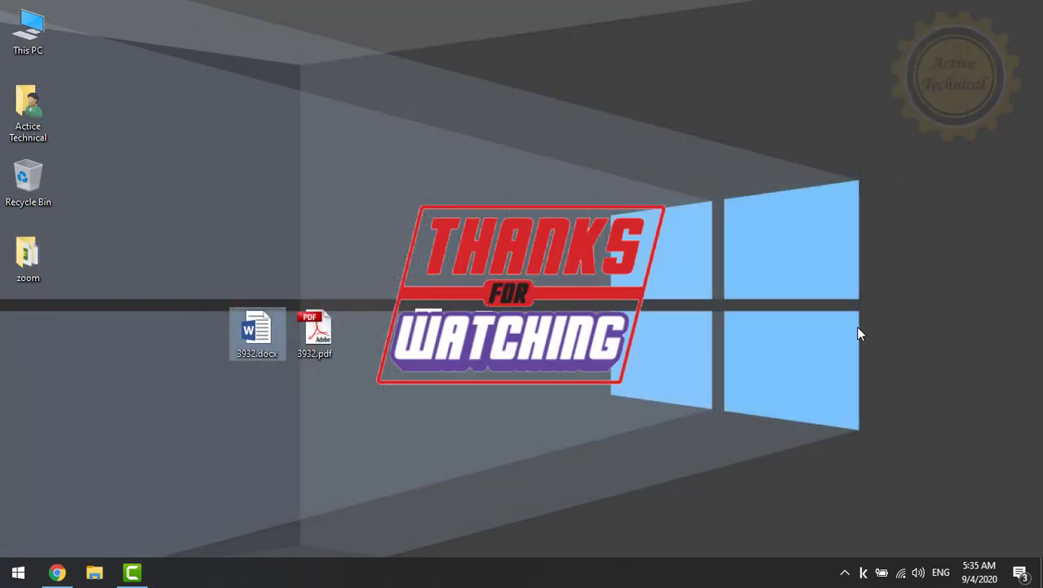